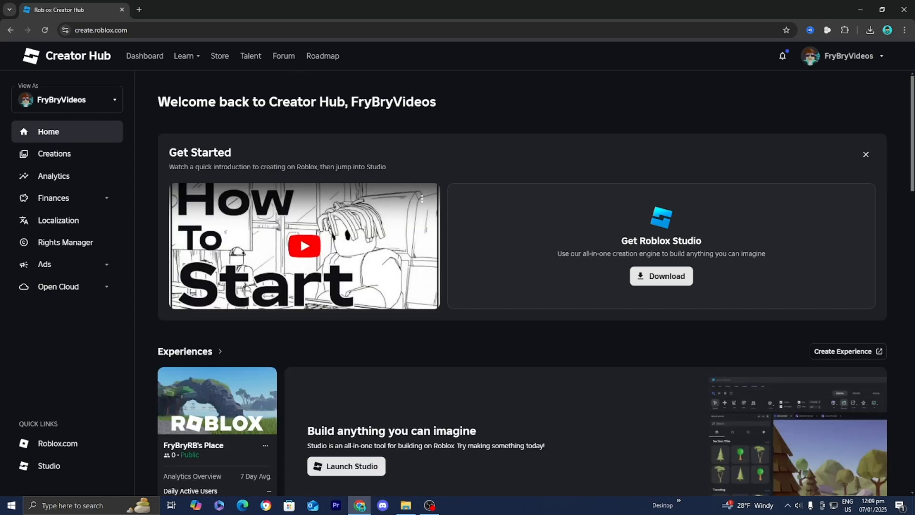
Open the creator documentation, search it for roblox shirt, and open the Classic Clothing guide
mouse_move(189, 67)
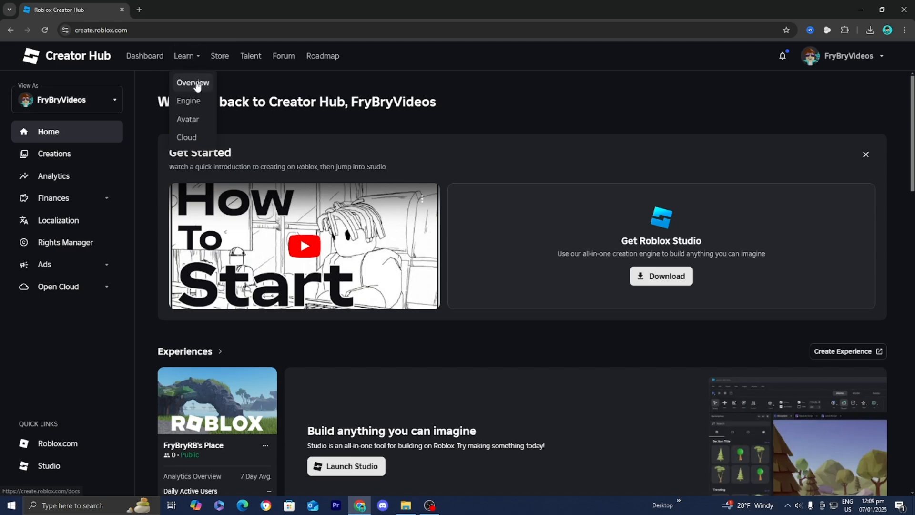
left_click(193, 83)
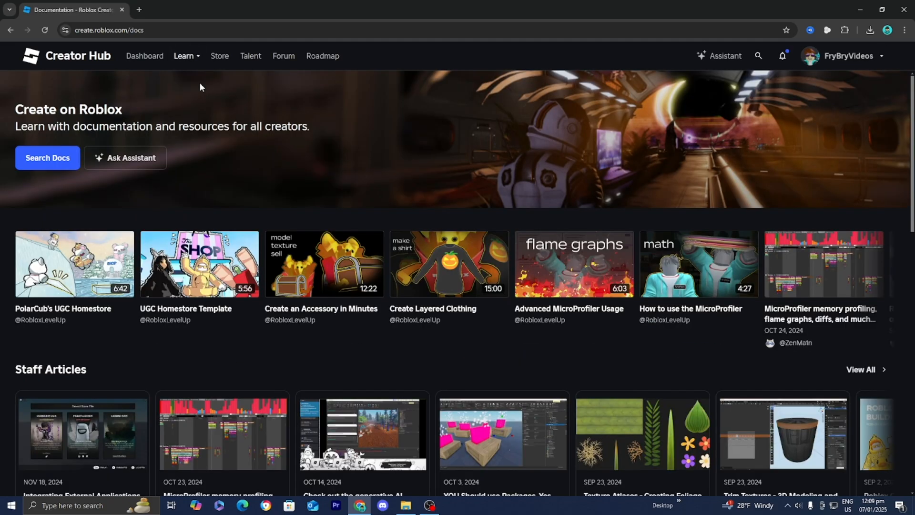
left_click(46, 160)
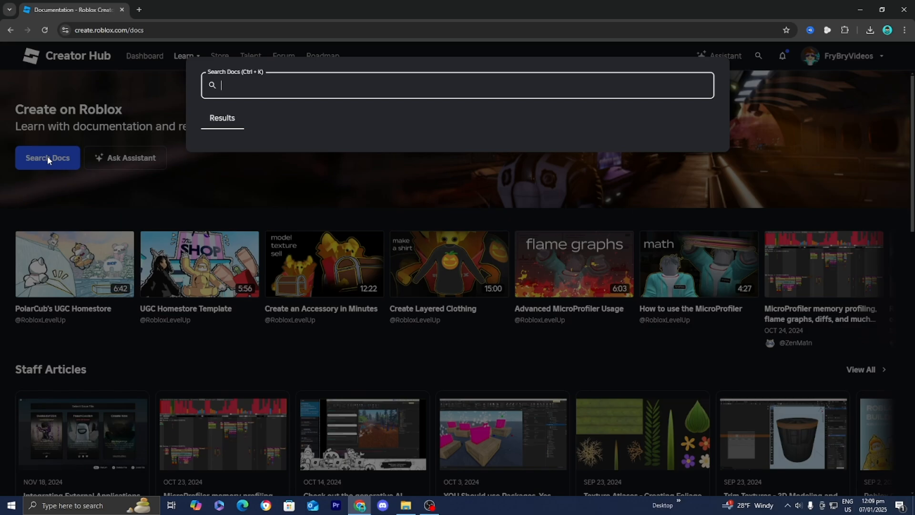
type("shirt")
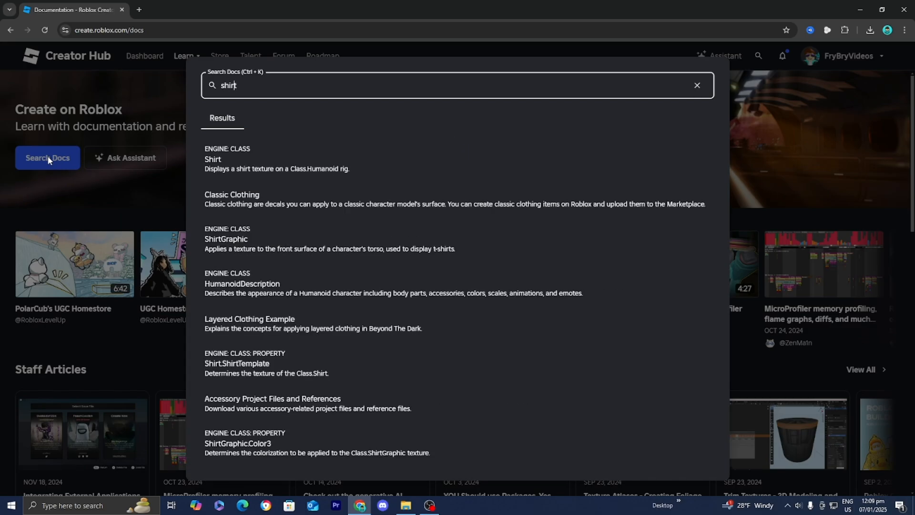
key("Home")
type("roblox")
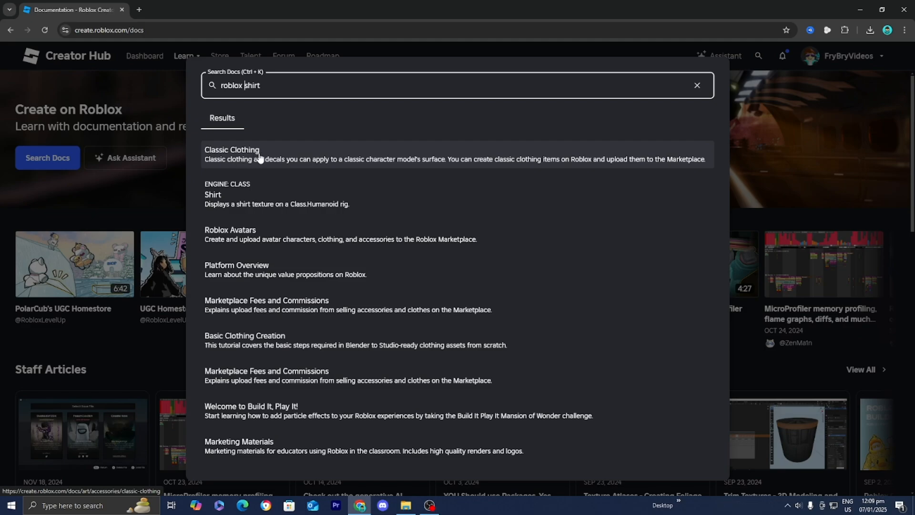
left_click(259, 157)
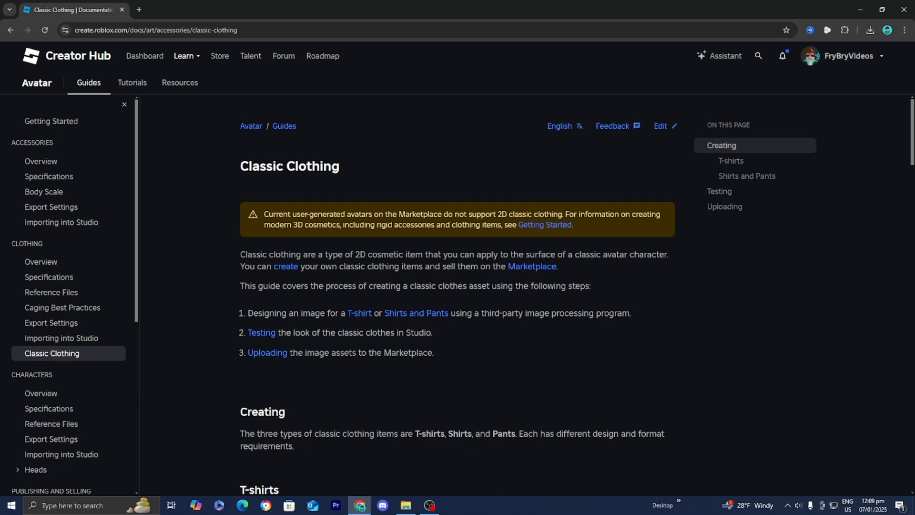
Save the Shirt (Torso and Arms) template image from the Shirts and Pants section to Downloads
scroll(291, 167, "down", 10)
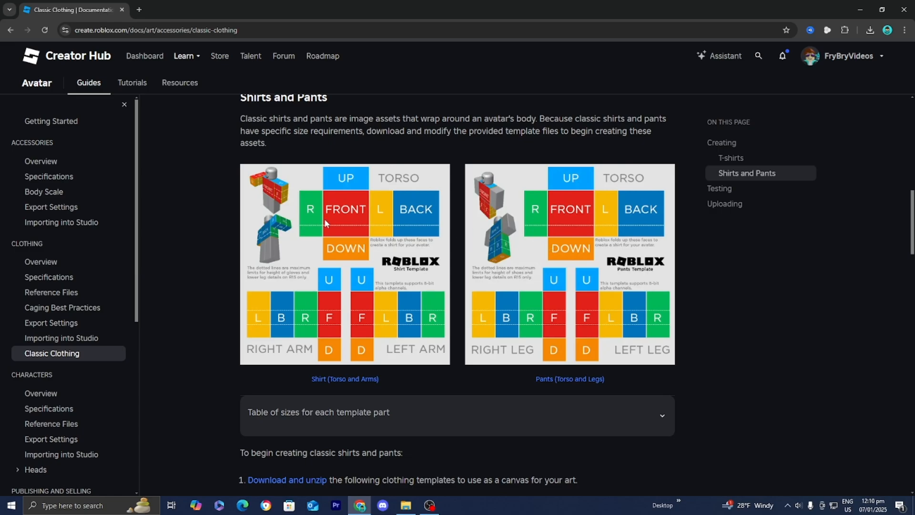
right_click(310, 225)
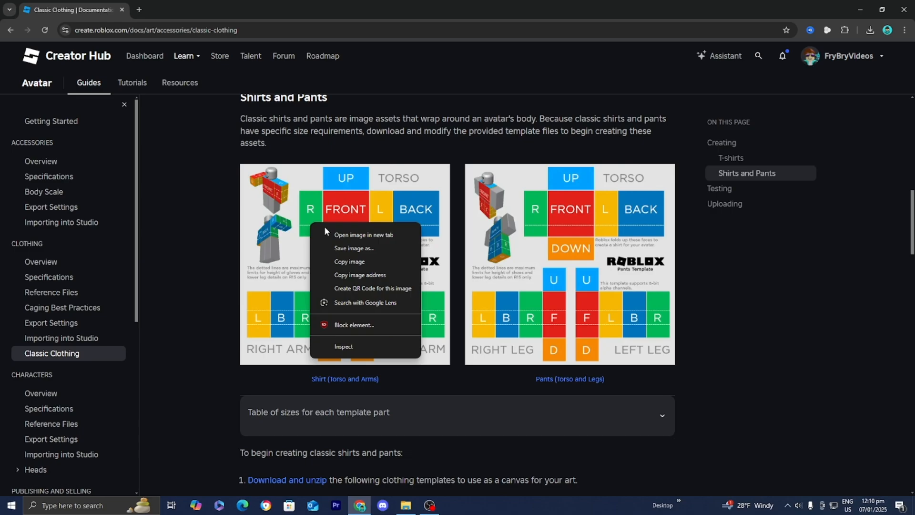
left_click(348, 248)
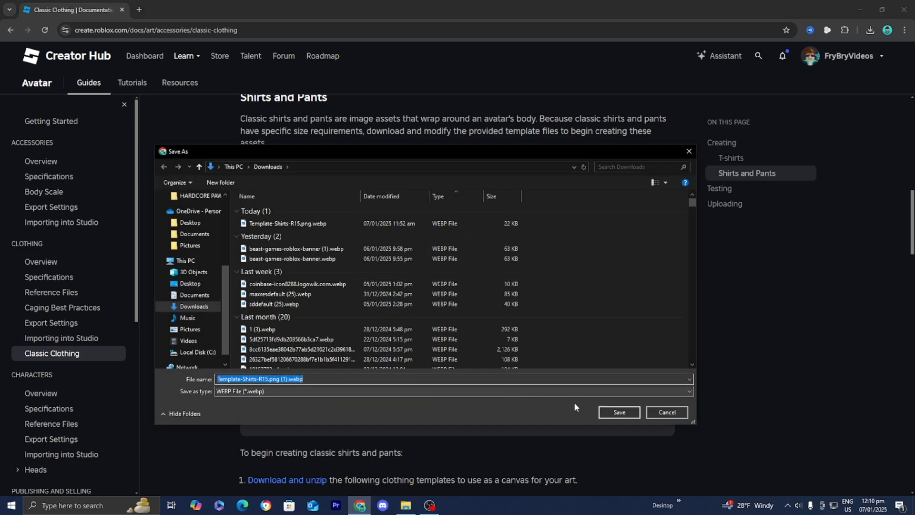
left_click(619, 412)
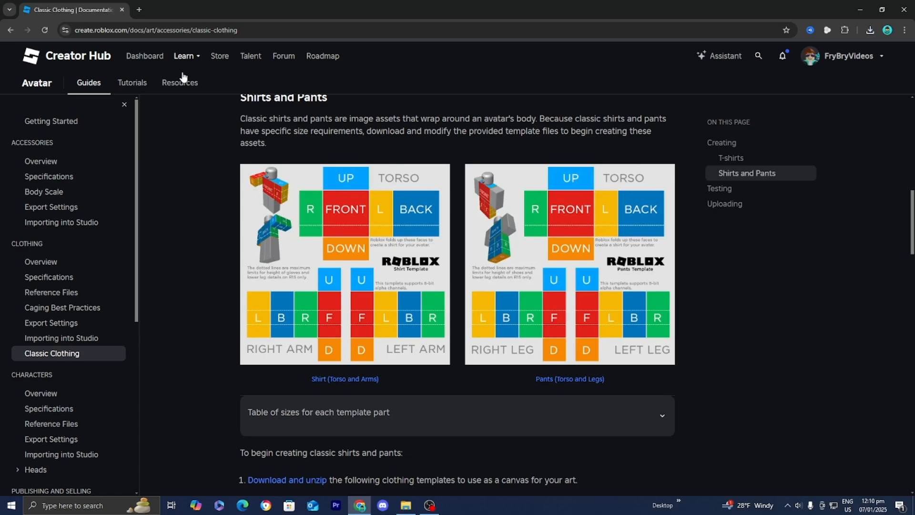
Search for photopea in a new tab and open the Photopea online photo editor
left_click(139, 10)
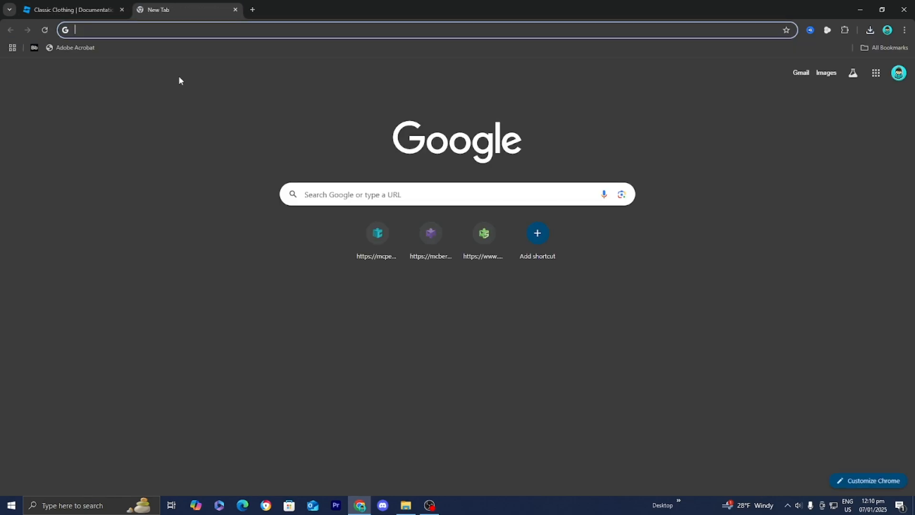
type("photopea")
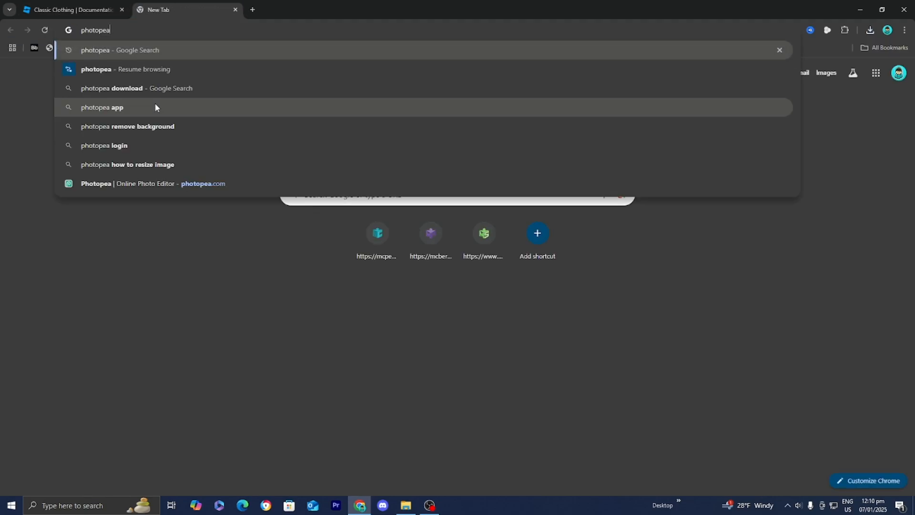
key("Return")
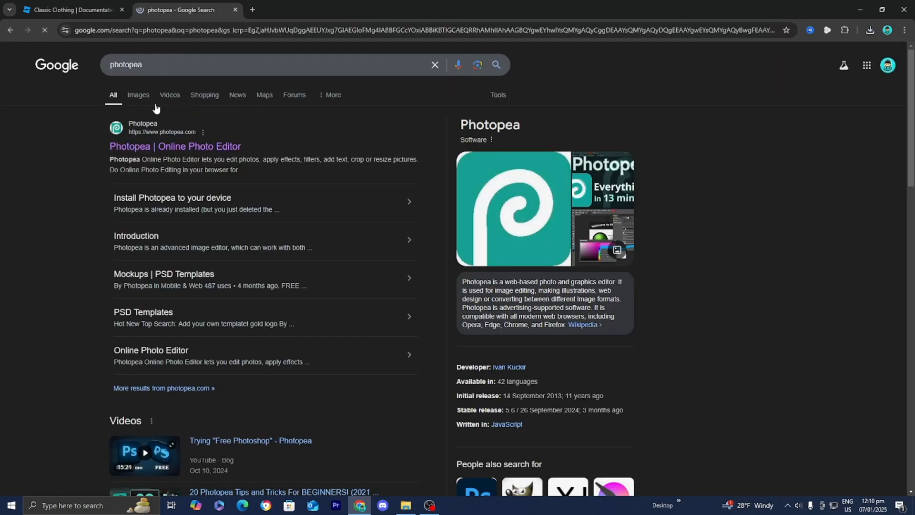
left_click(202, 147)
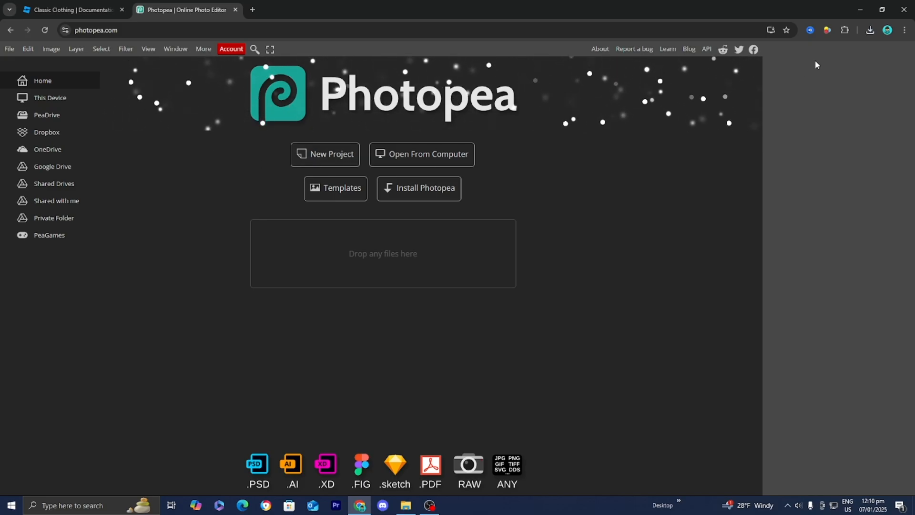
Open the downloaded shirt template in Photopea from the browser's download history
left_click(870, 30)
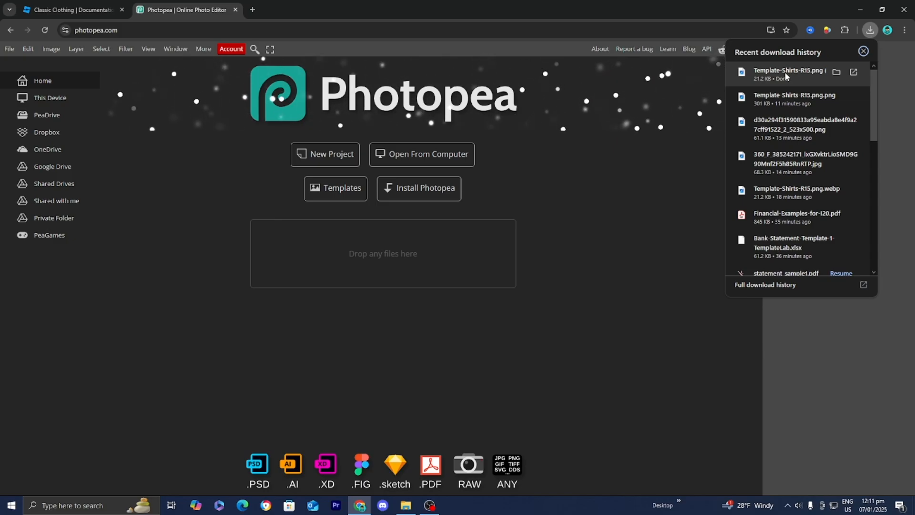
left_click_drag(786, 77, 398, 249)
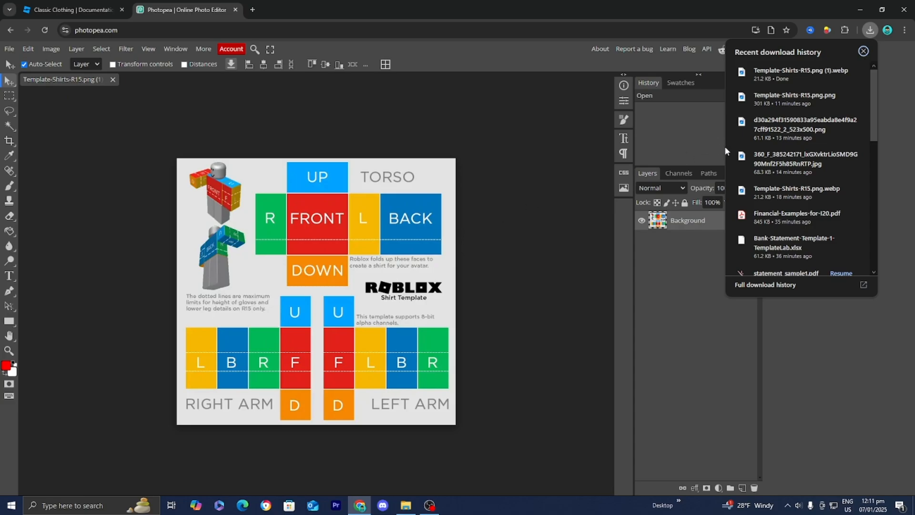
left_click(861, 49)
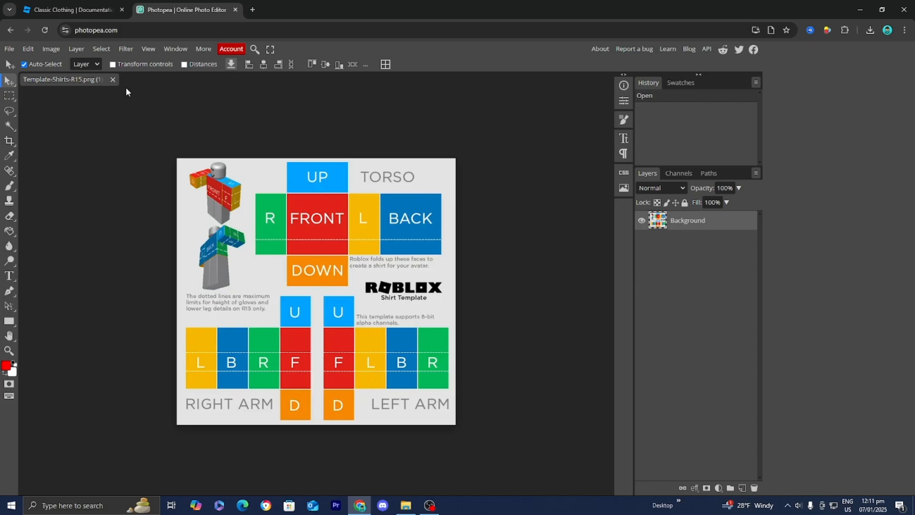
Clear the torso's UP, FRONT and DOWN column from the template using Rectangle Select
left_click(9, 97)
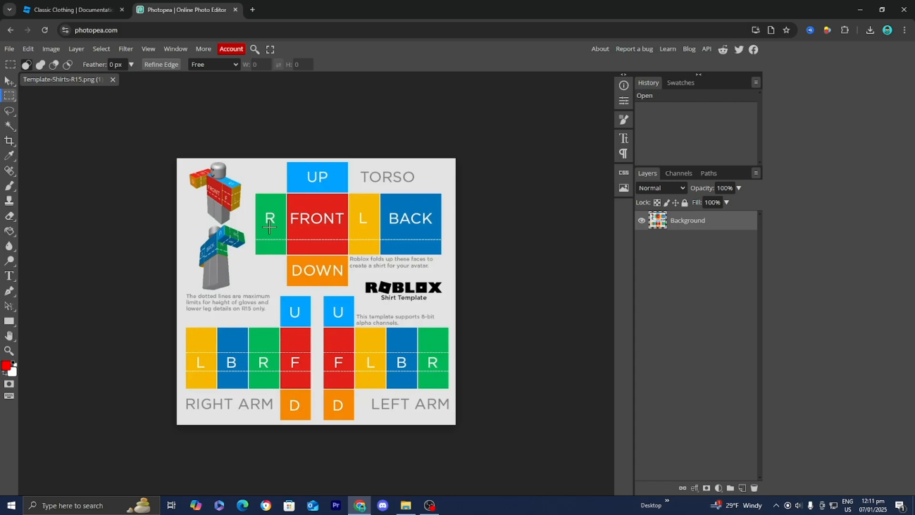
key("ctrl+plus")
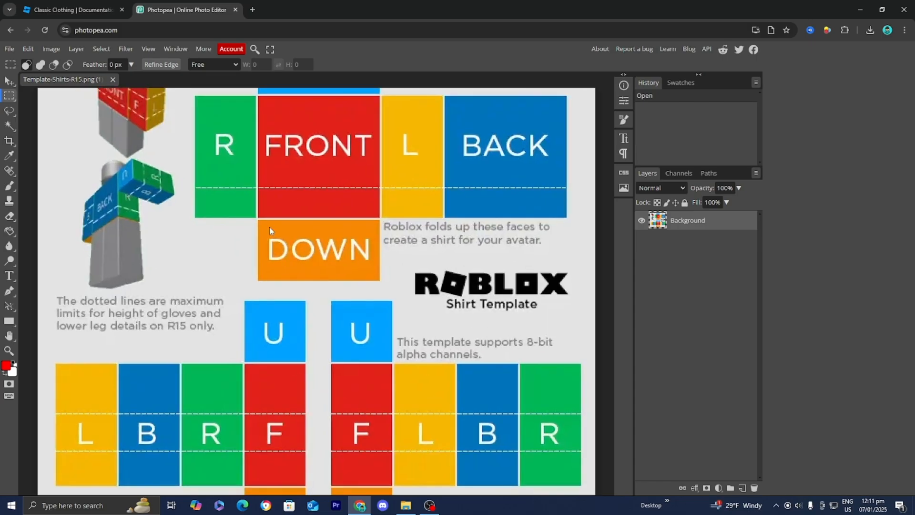
scroll(269, 227, "up", 2)
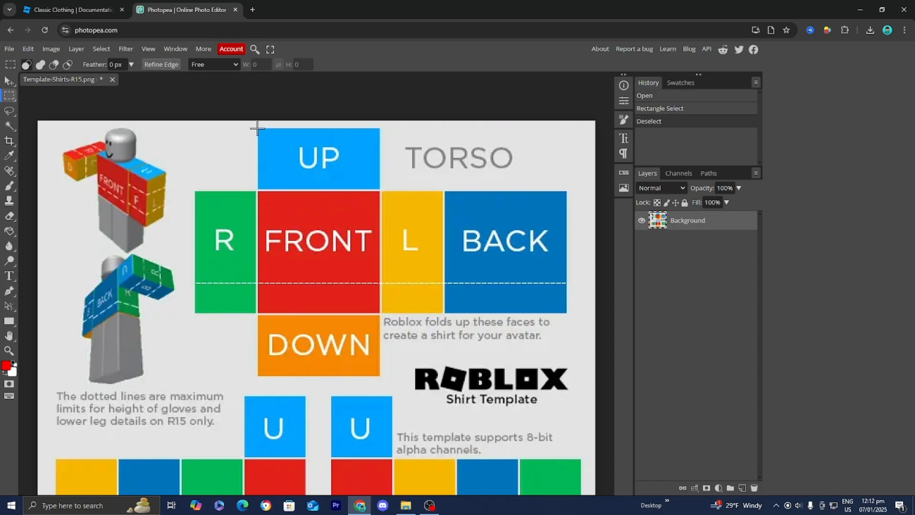
left_click_drag(258, 128, 379, 377)
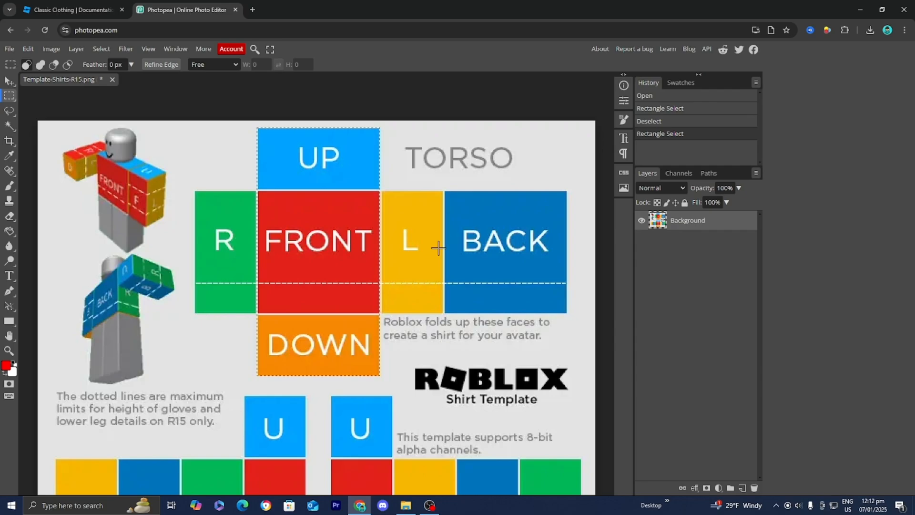
key("Delete")
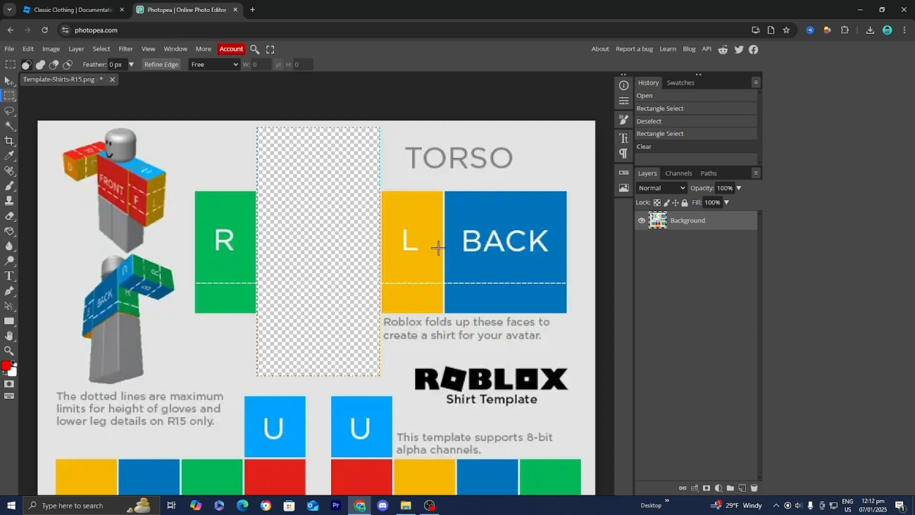
Clear the torso's R, L and BACK faces from the template
scroll(197, 195, "up", 1)
scroll(197, 235, "down", 2)
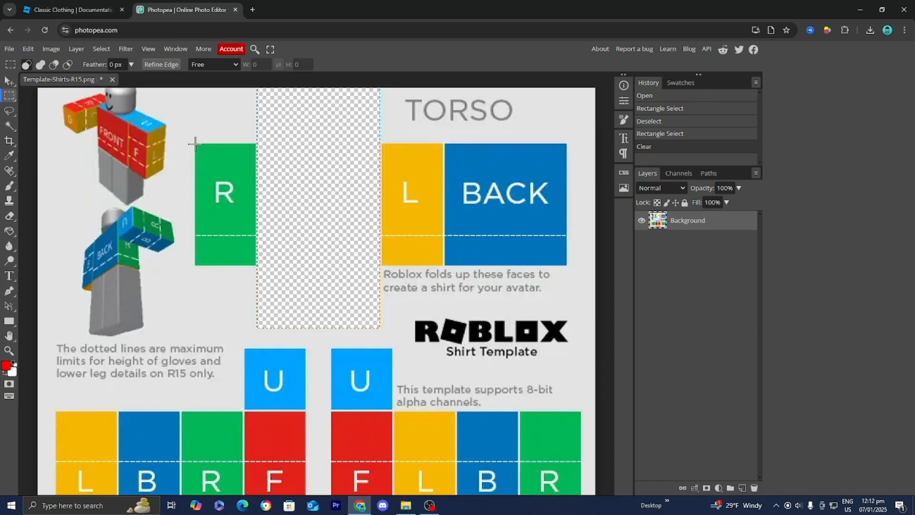
left_click_drag(195, 143, 567, 265)
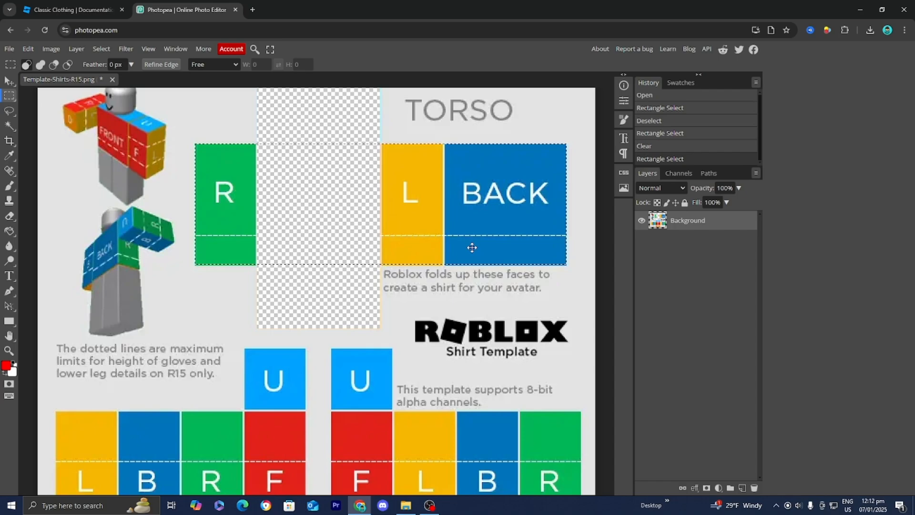
key("Delete")
Clear the right arm's U, F and D column from the template
scroll(472, 247, "down", 3)
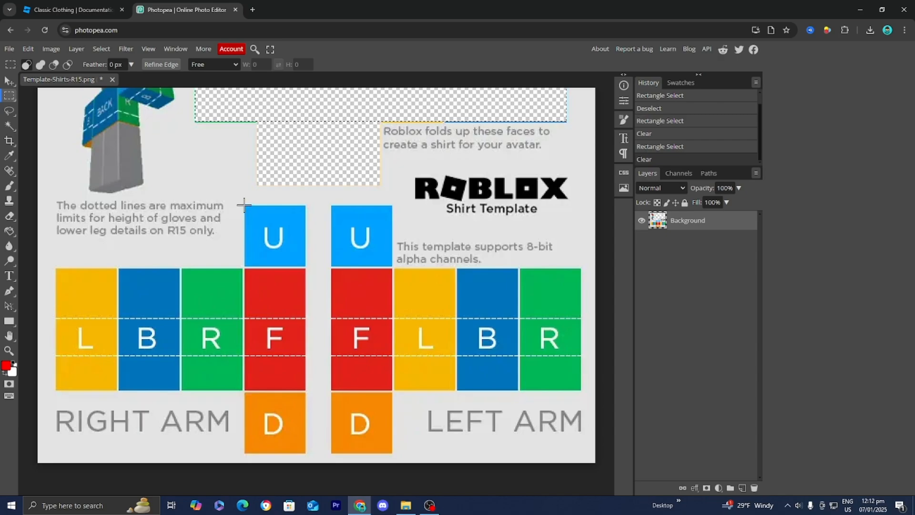
left_click_drag(244, 205, 306, 454)
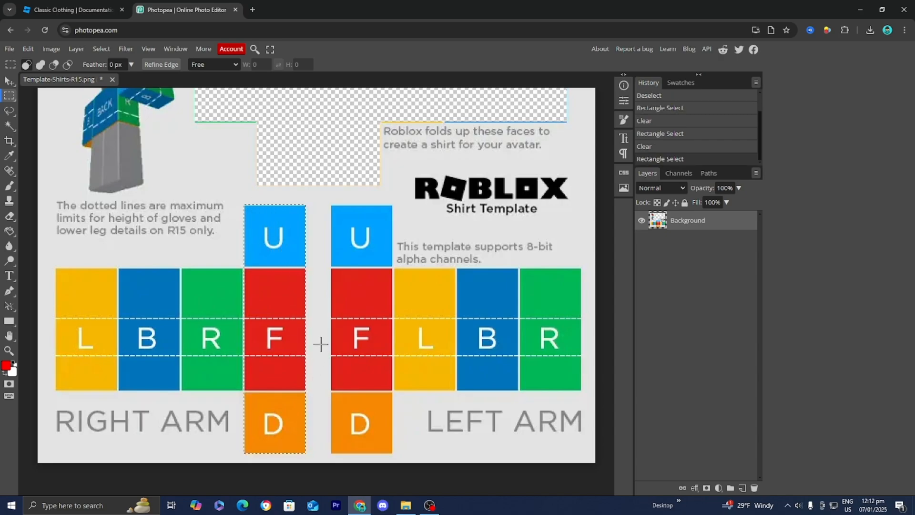
key("Delete")
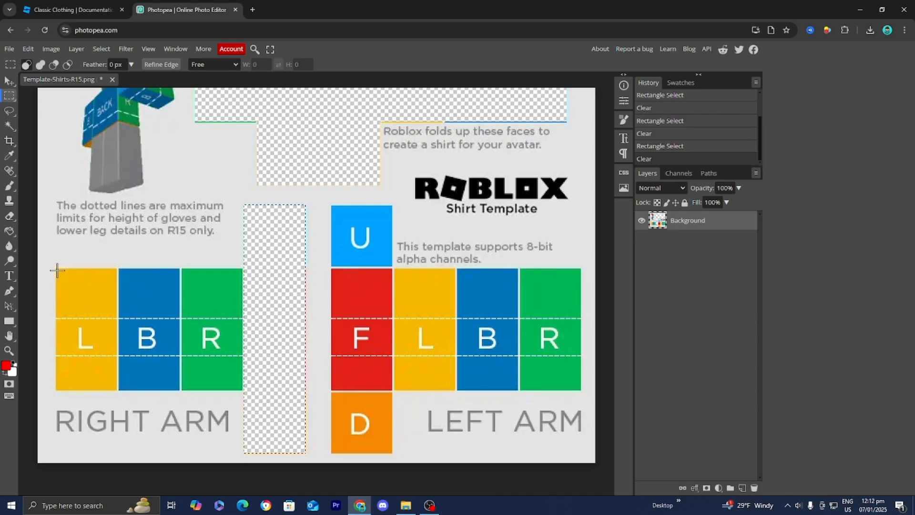
Clear the remaining colored arm faces of both arms from the template
left_click_drag(55, 268, 253, 391)
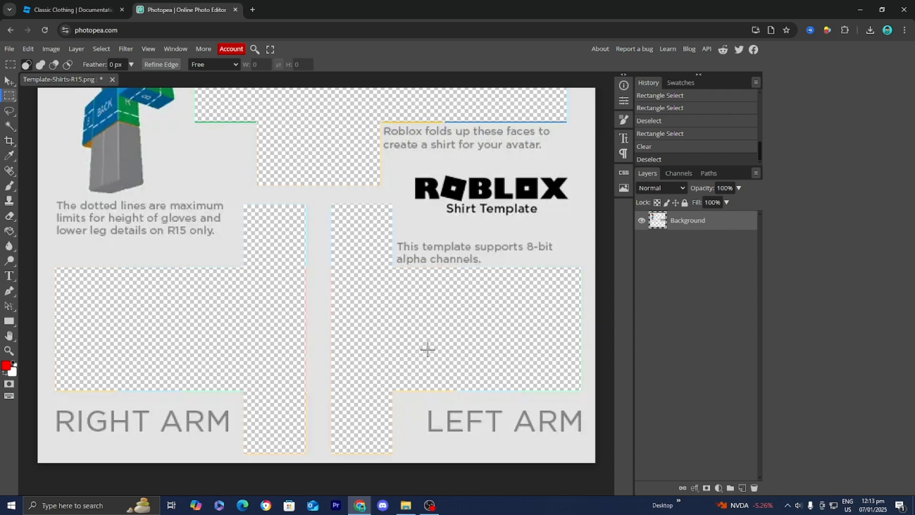
key("ctrl+minus")
scroll(400, 320, "up", 3)
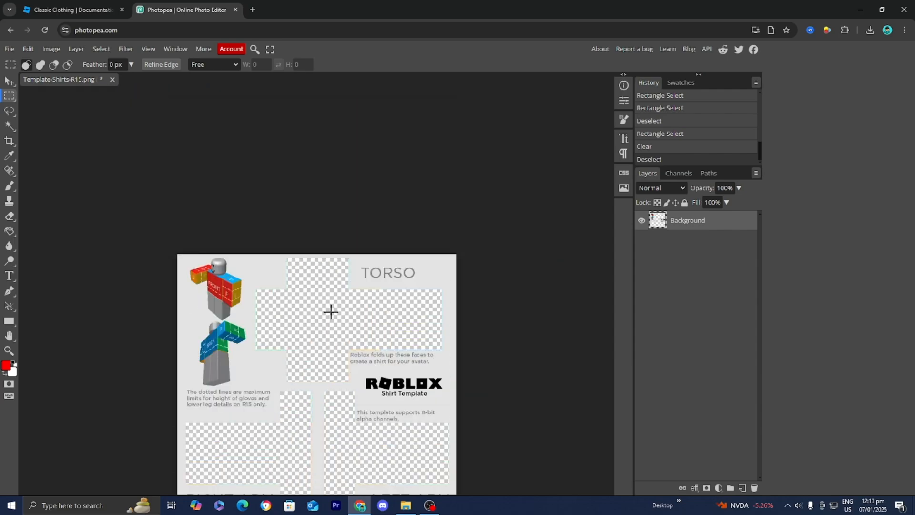
scroll(331, 311, "down", 3)
scroll(337, 302, "up", 1)
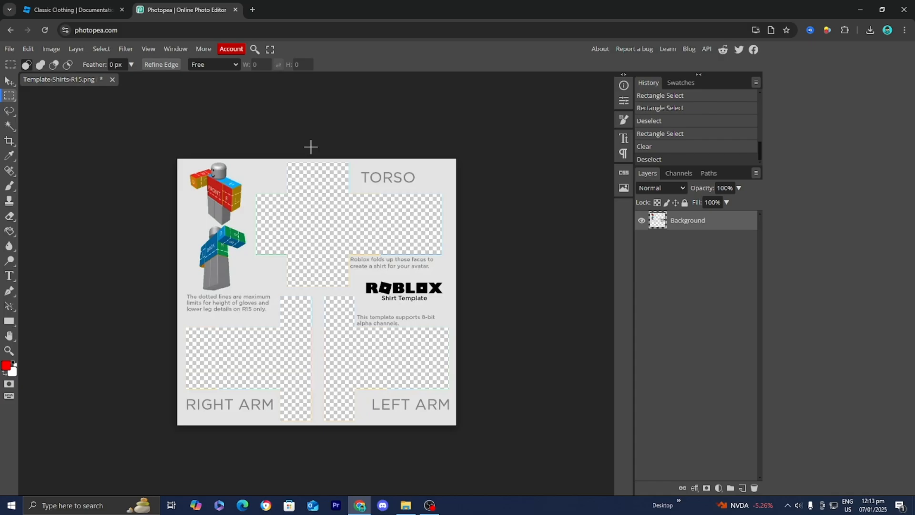
Search Google Images for clothing shirt texture in a new tab
left_click(253, 9)
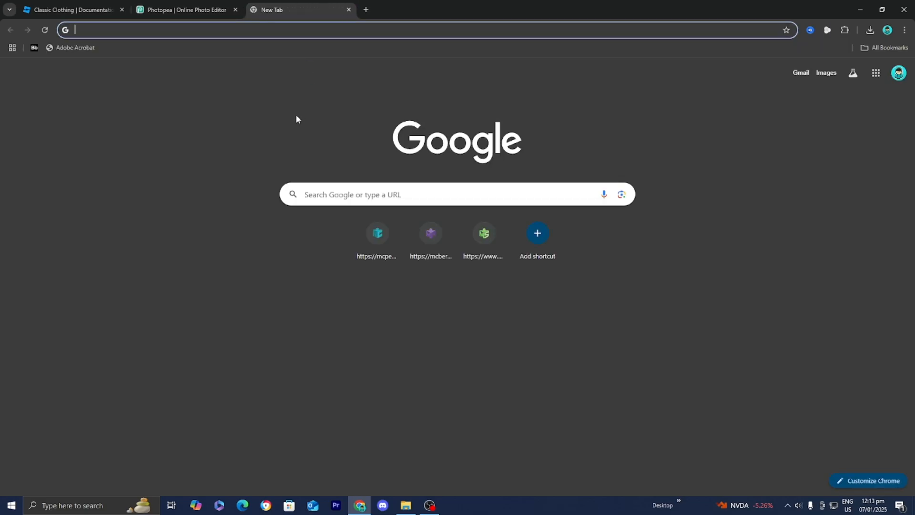
type("clothing shirt")
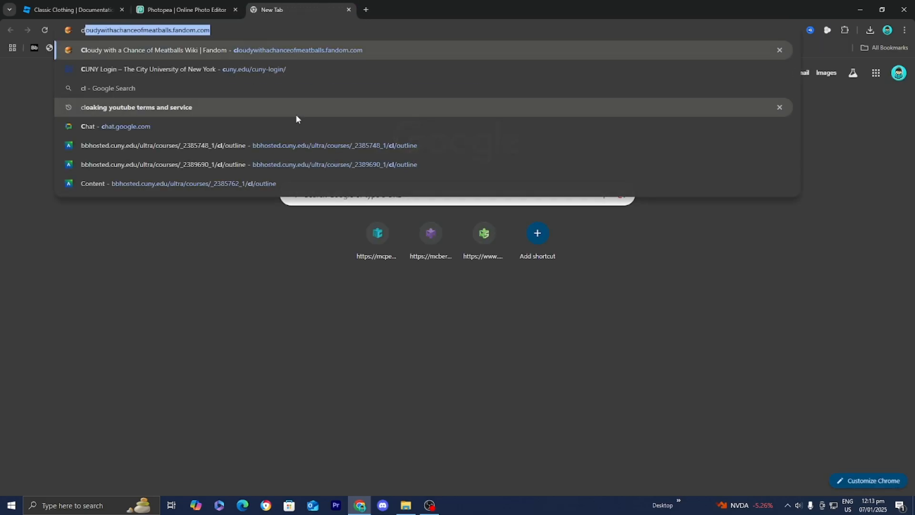
type(" text")
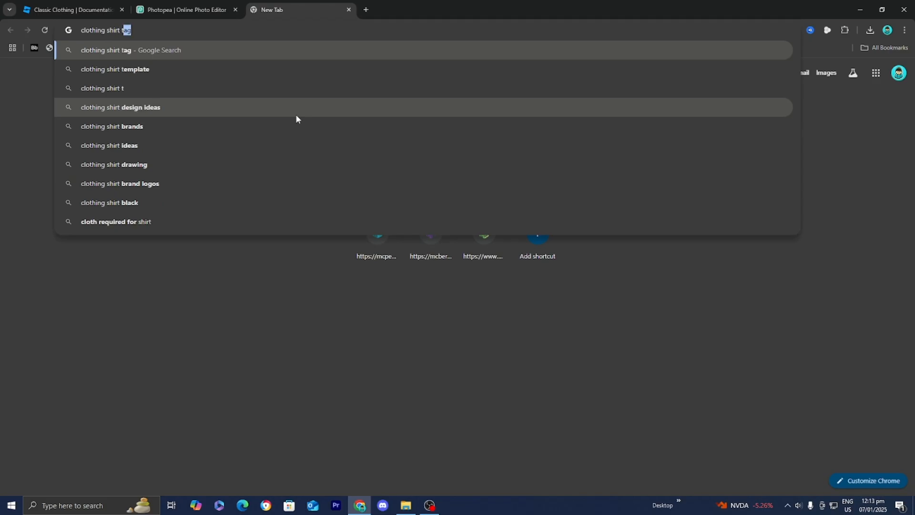
type("extur")
key("Return")
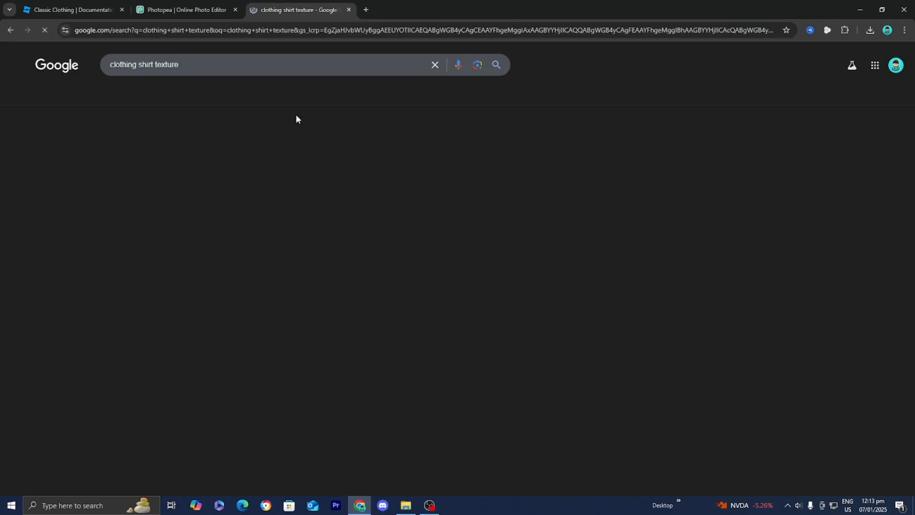
left_click(143, 97)
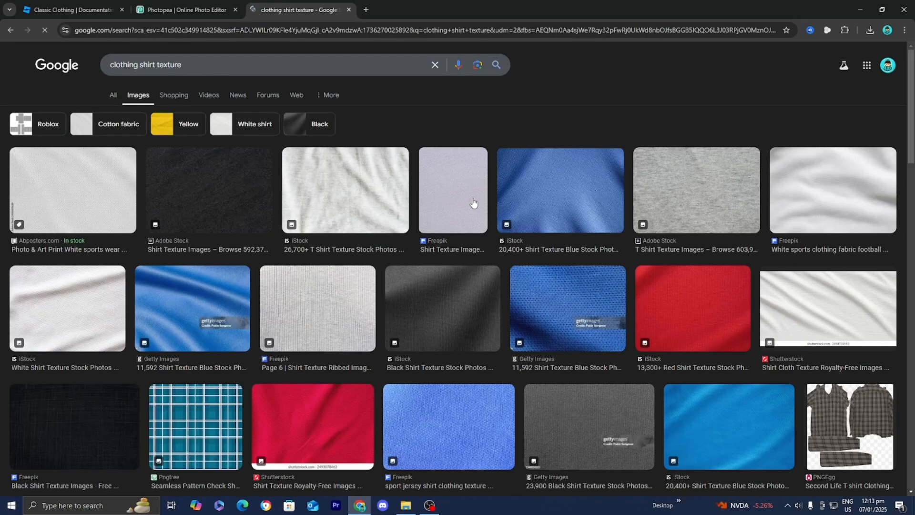
Download the gray heather t-shirt fabric texture image from the iStock search result
left_click(344, 189)
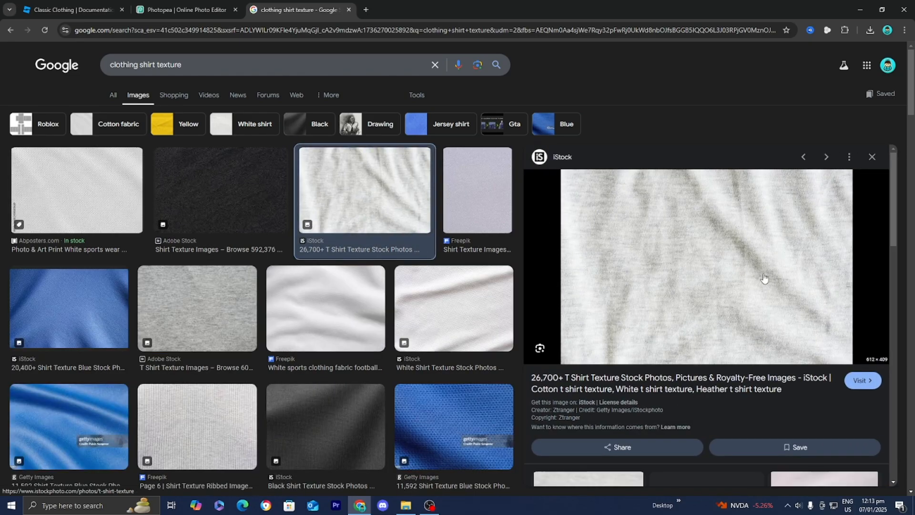
right_click(646, 247)
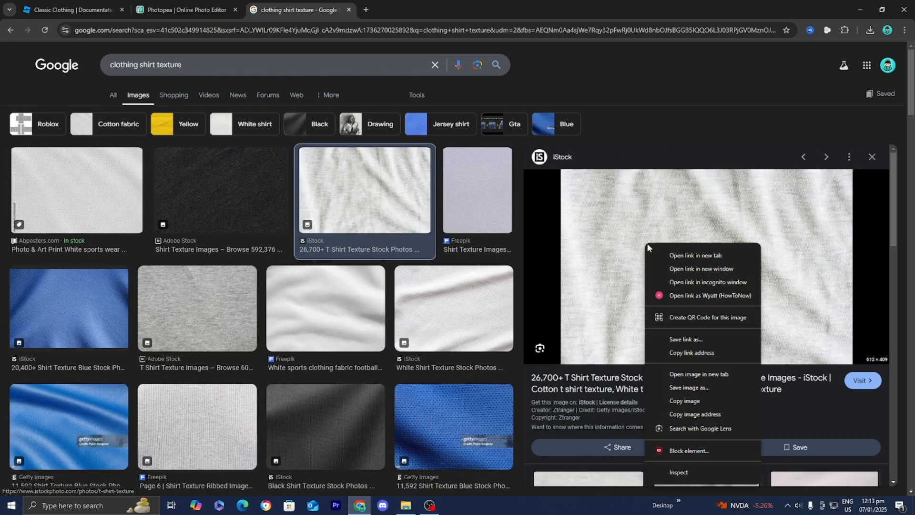
left_click(688, 388)
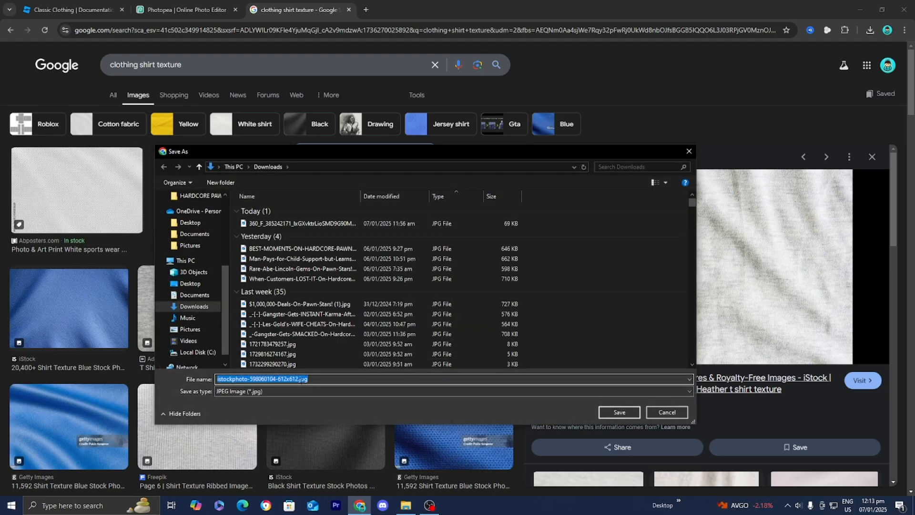
left_click(619, 412)
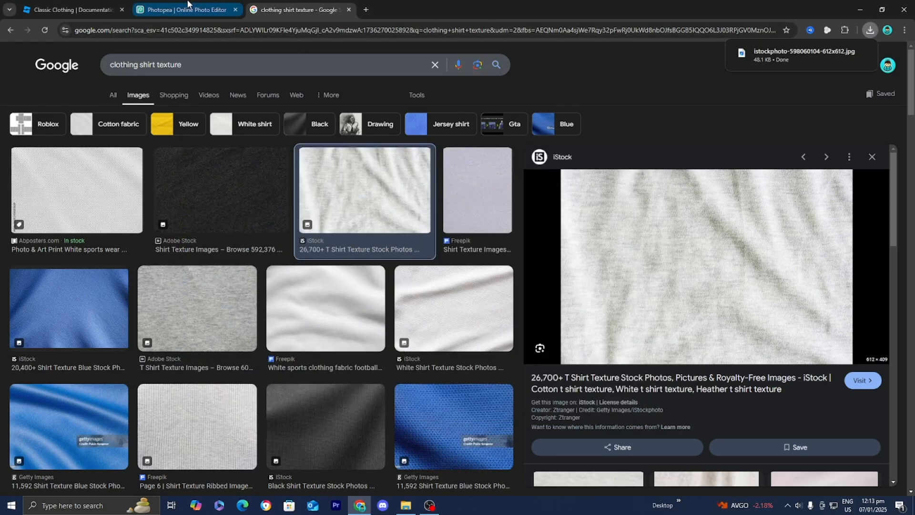
Place the downloaded iStock texture image into the shirt template document
left_click(187, 5)
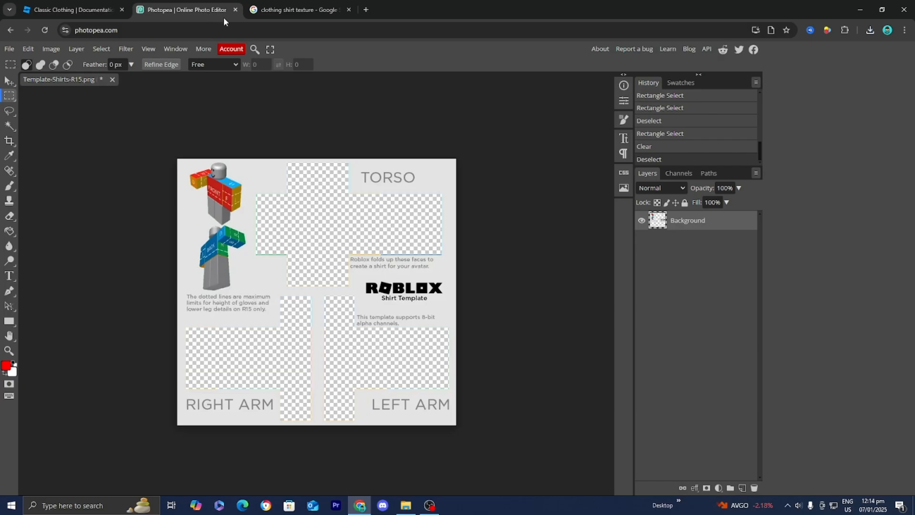
left_click(9, 49)
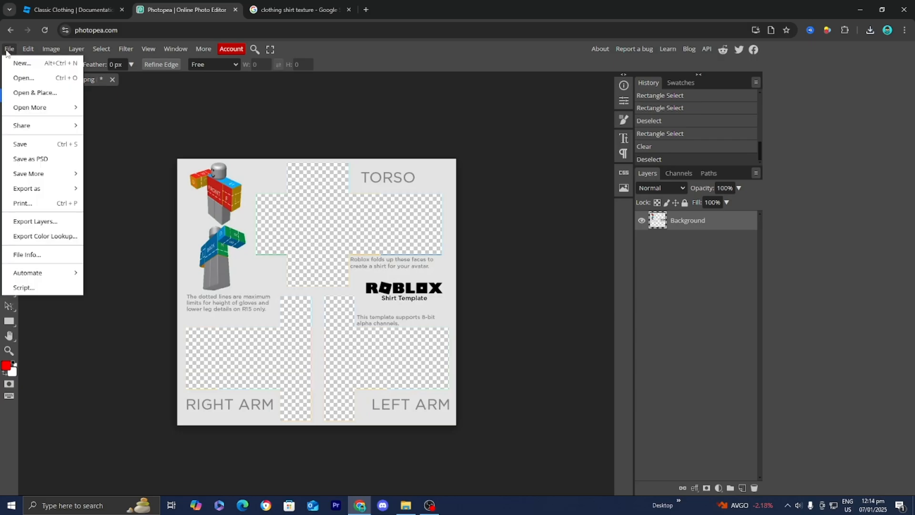
left_click(46, 92)
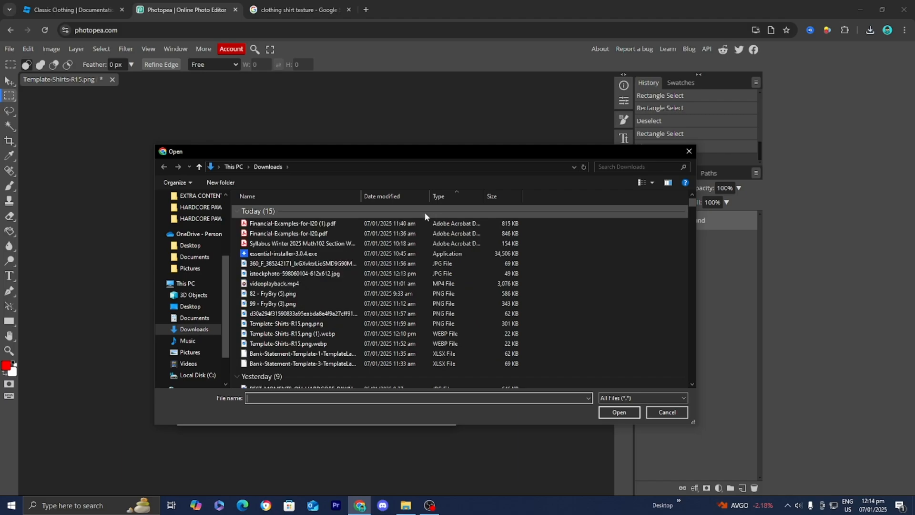
left_click(403, 272)
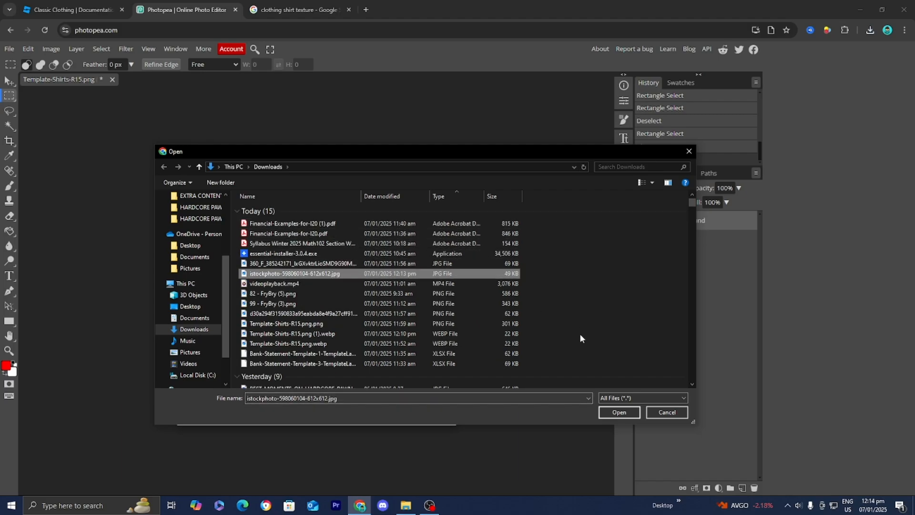
left_click(619, 412)
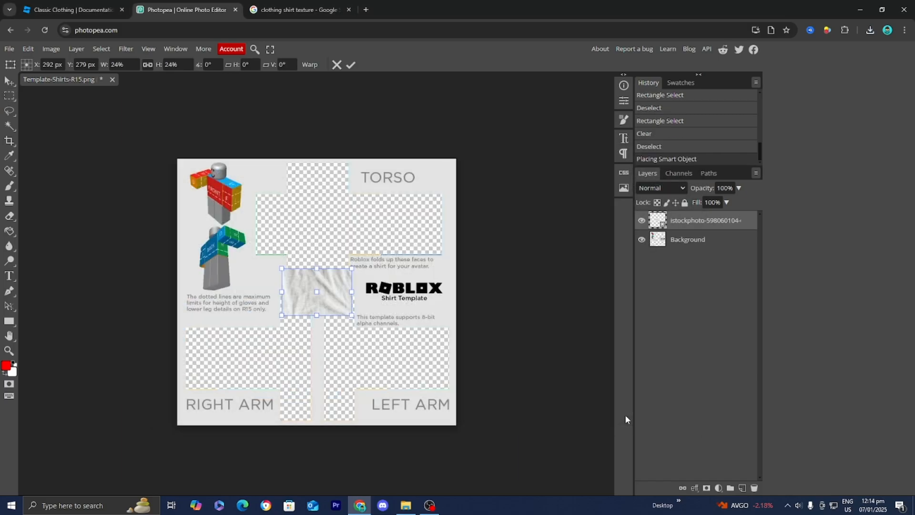
Scale the texture to cover the whole template, about 136%, and move its layer beneath the Background layer
left_click_drag(330, 286, 340, 222)
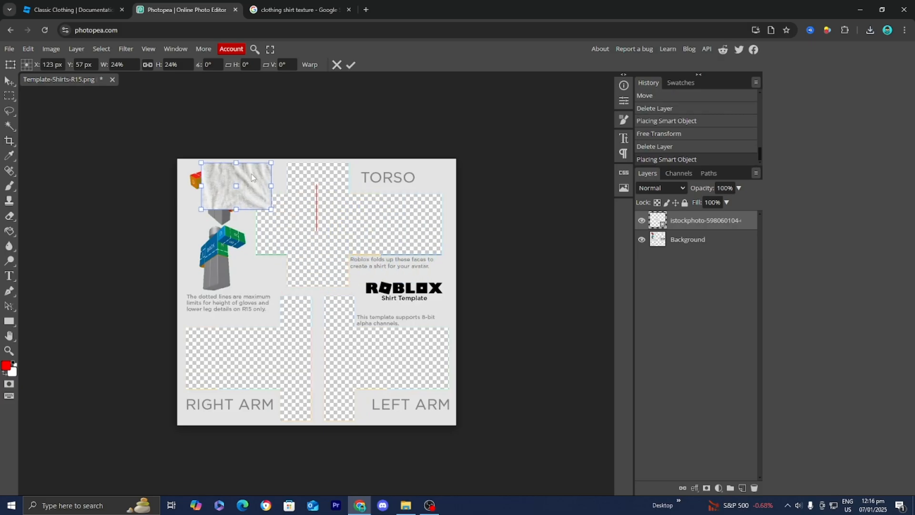
left_click_drag(254, 182, 460, 282)
left_click_drag(365, 265, 362, 400)
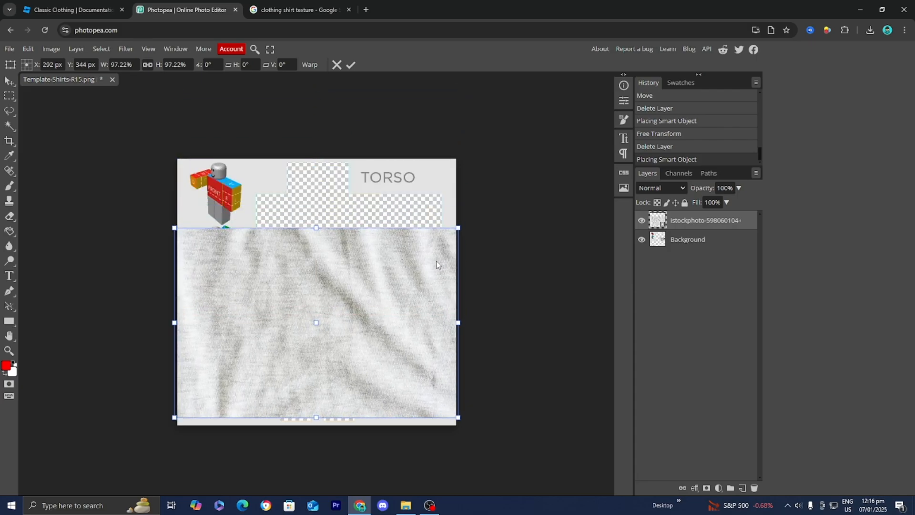
left_click_drag(460, 229, 552, 120)
left_click_drag(446, 197, 406, 203)
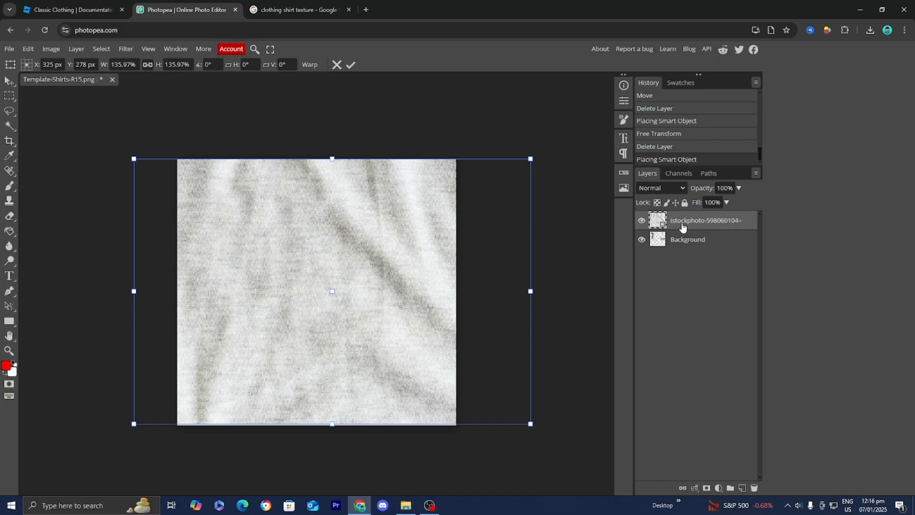
left_click_drag(682, 227, 656, 252)
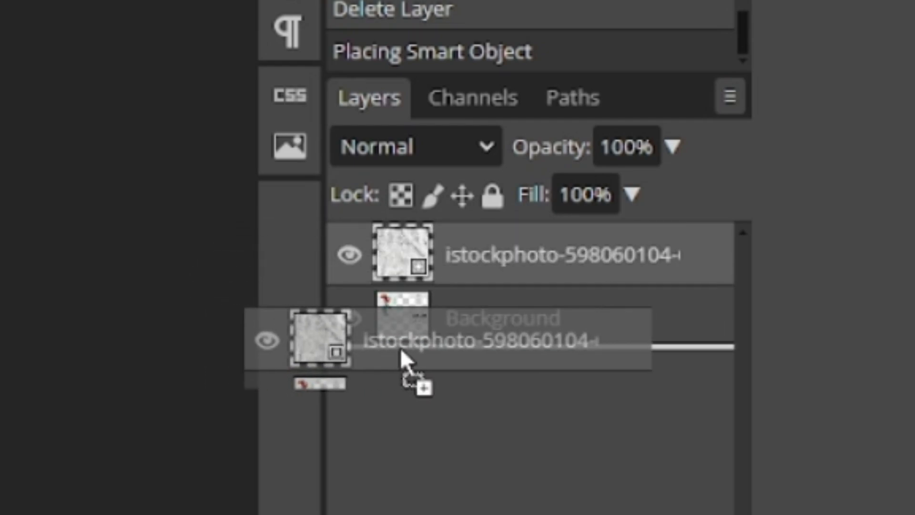
left_click_drag(399, 348, 409, 364)
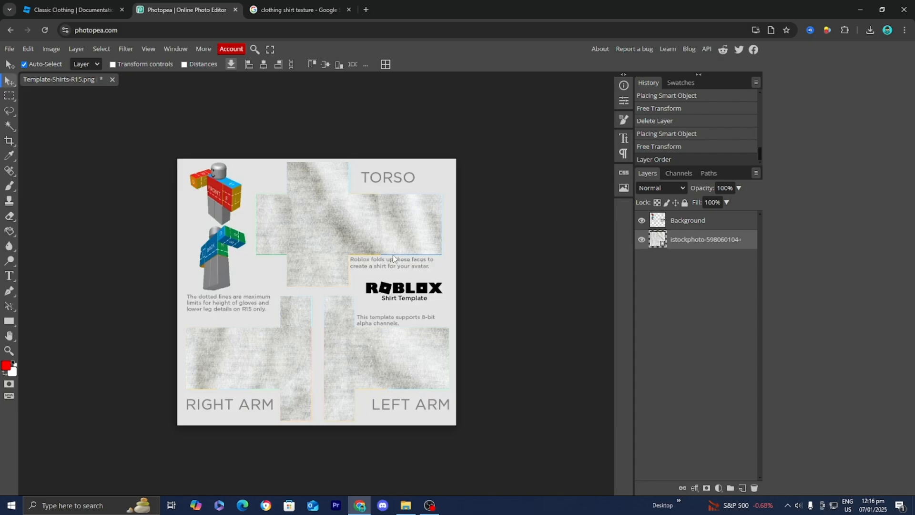
Search Google Images for blue solid color and preview the first result
left_click(295, 10)
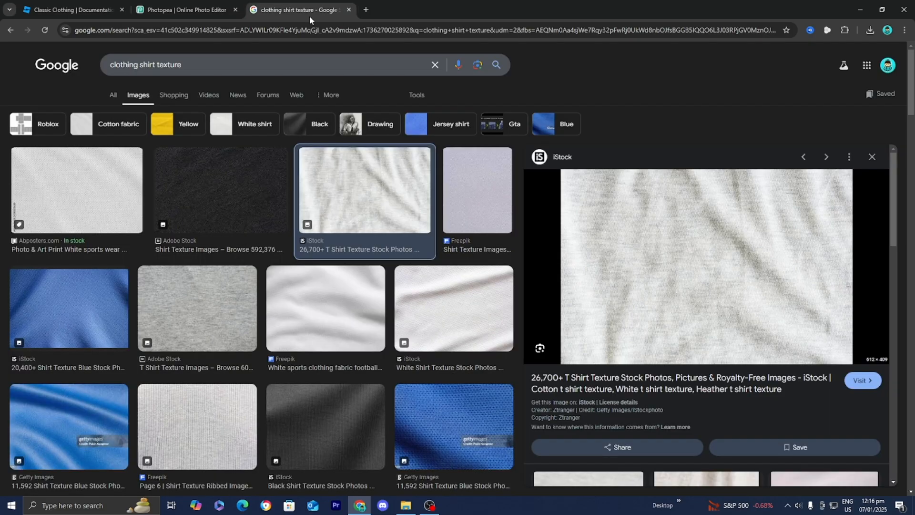
left_click(304, 29)
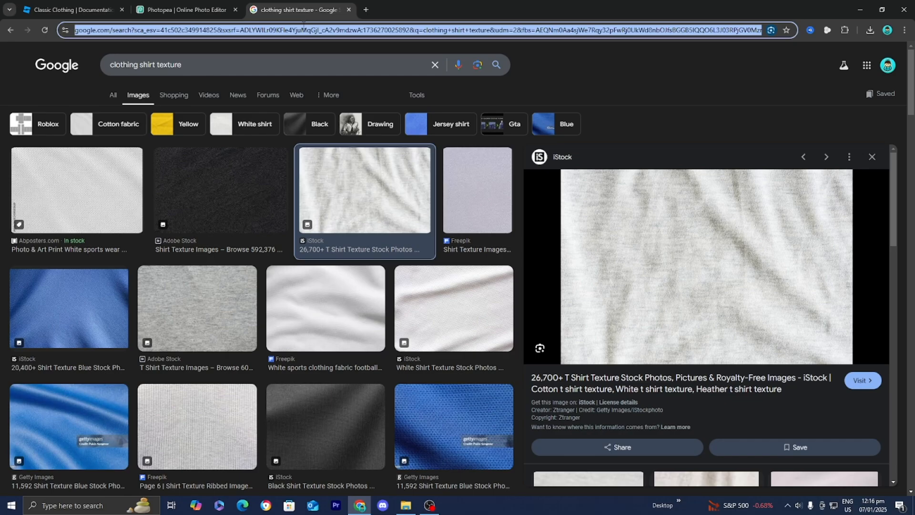
type("blue solid col")
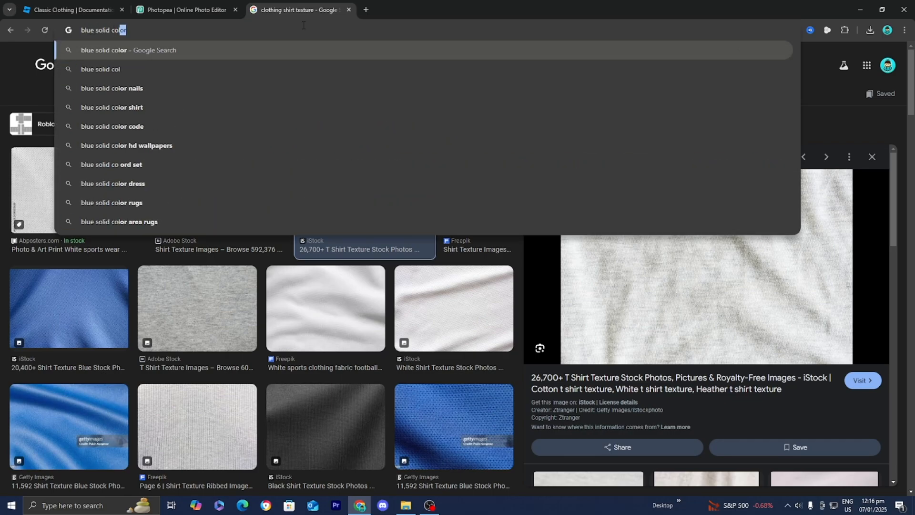
key("Return")
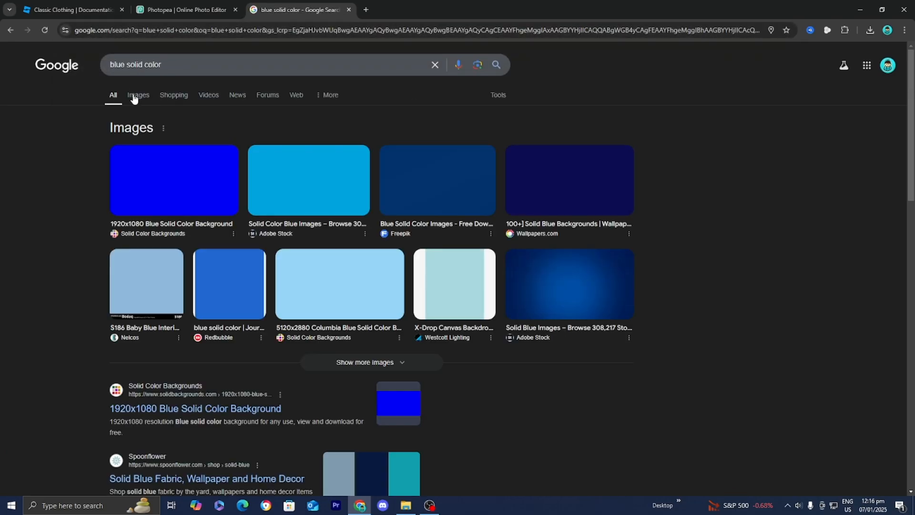
left_click(138, 95)
left_click(135, 180)
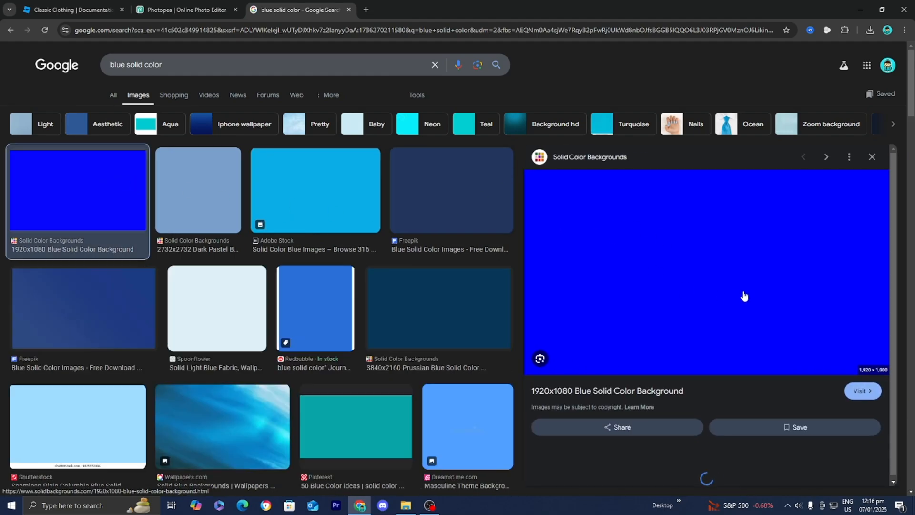
left_click(215, 17)
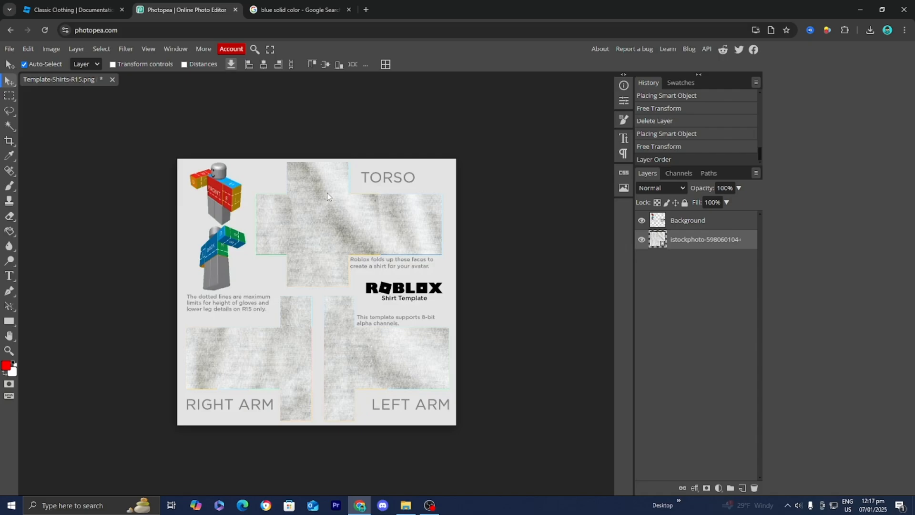
left_click(282, 10)
Search Google Images for roblox shirt shading
left_click(279, 28)
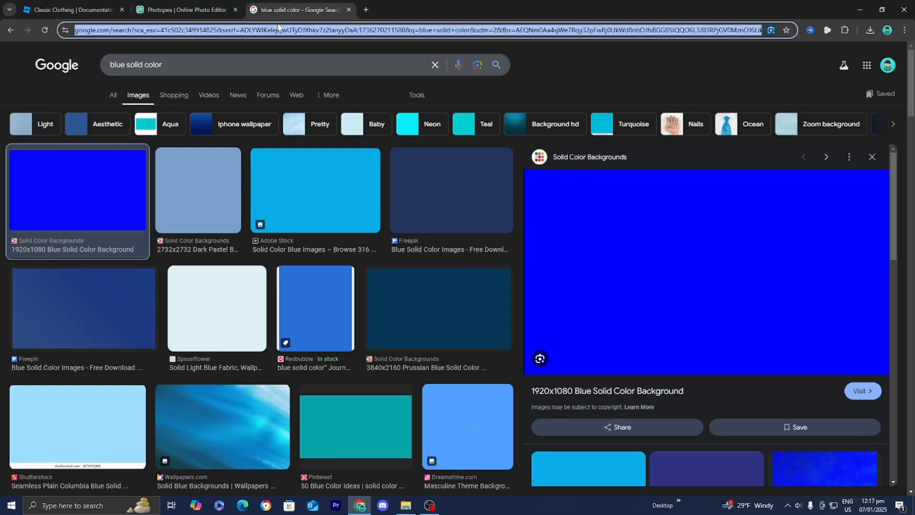
type("roblox shi")
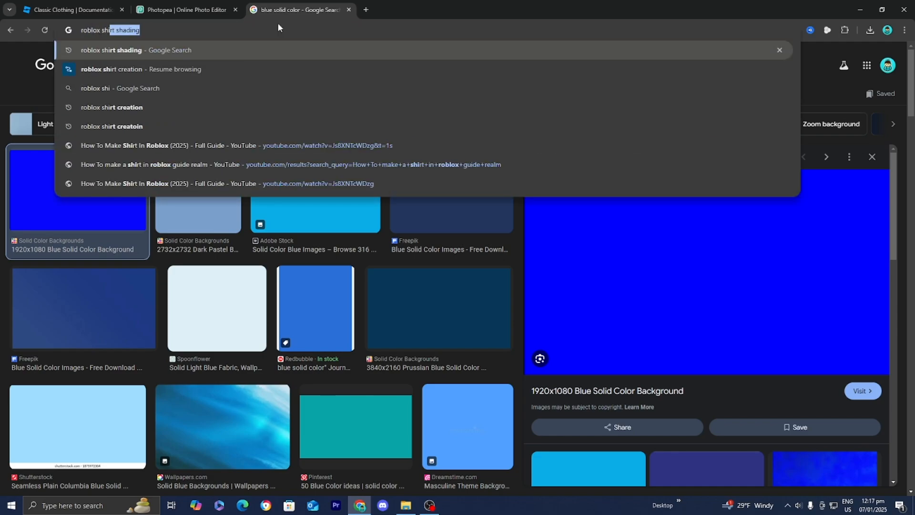
key("Return")
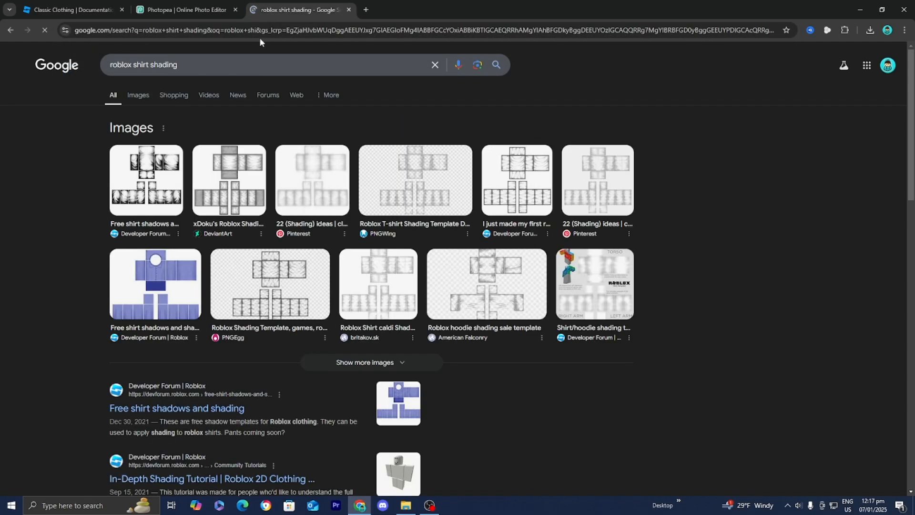
left_click(140, 95)
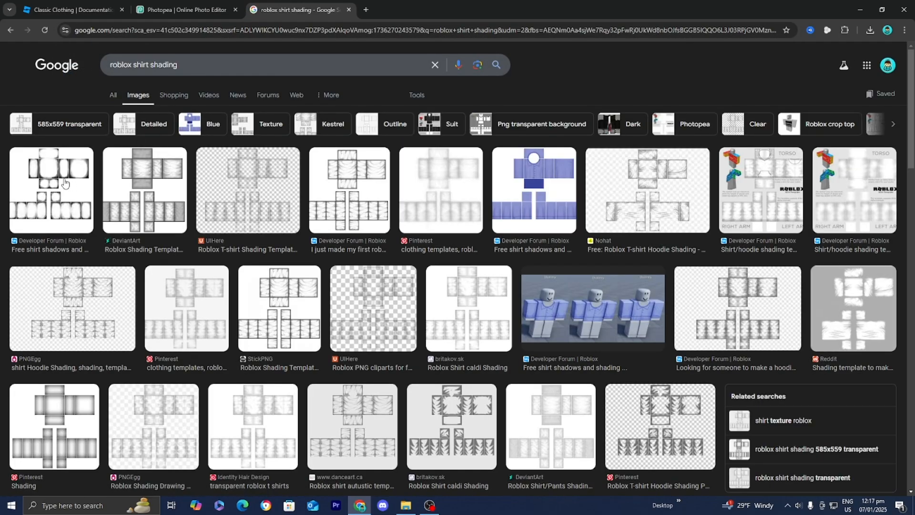
Download the first free shirt shadows and shading template image
left_click(52, 190)
scroll(324, 354, "down", 3)
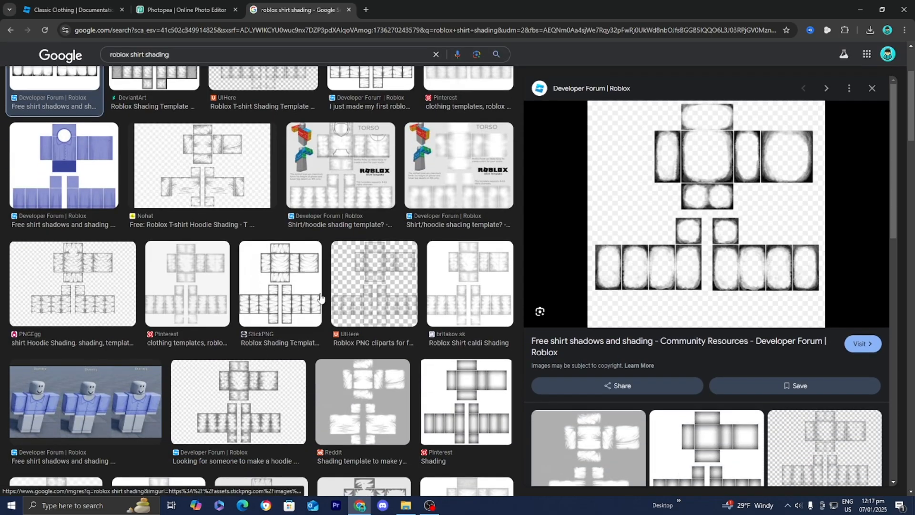
scroll(329, 296, "up", 3)
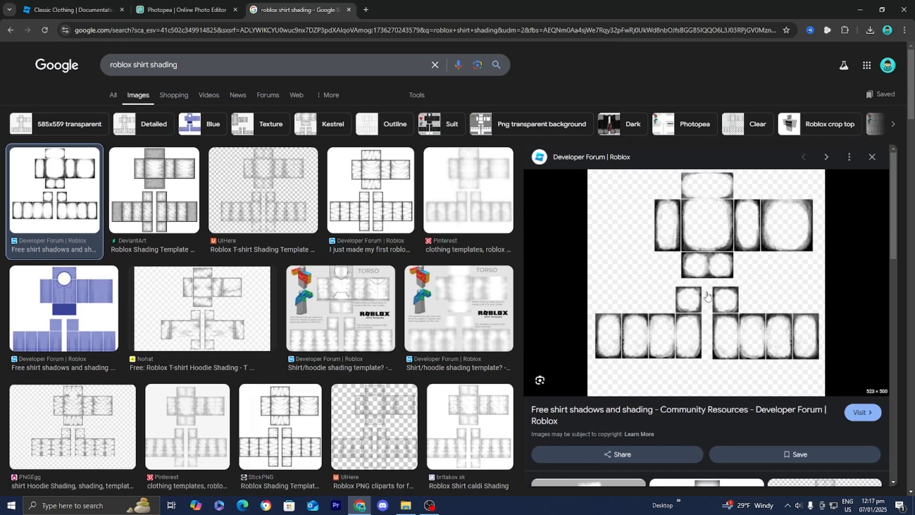
right_click(671, 232)
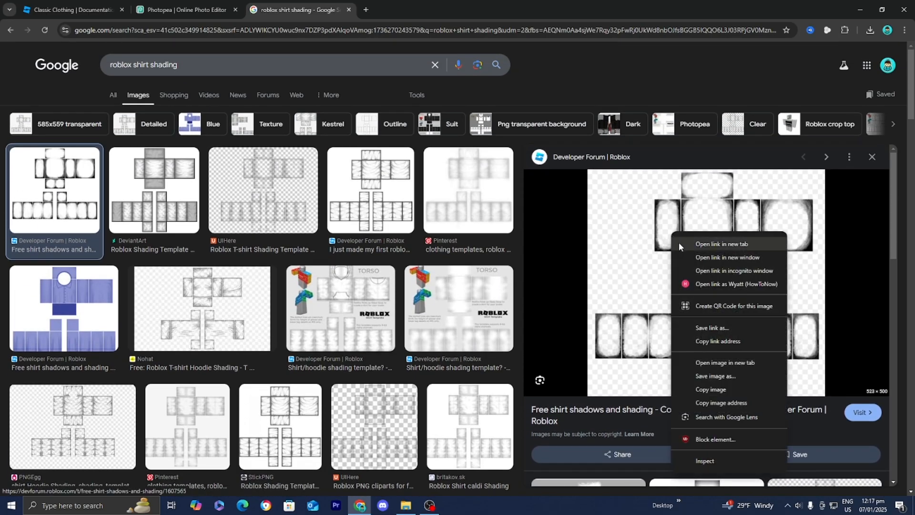
left_click(714, 376)
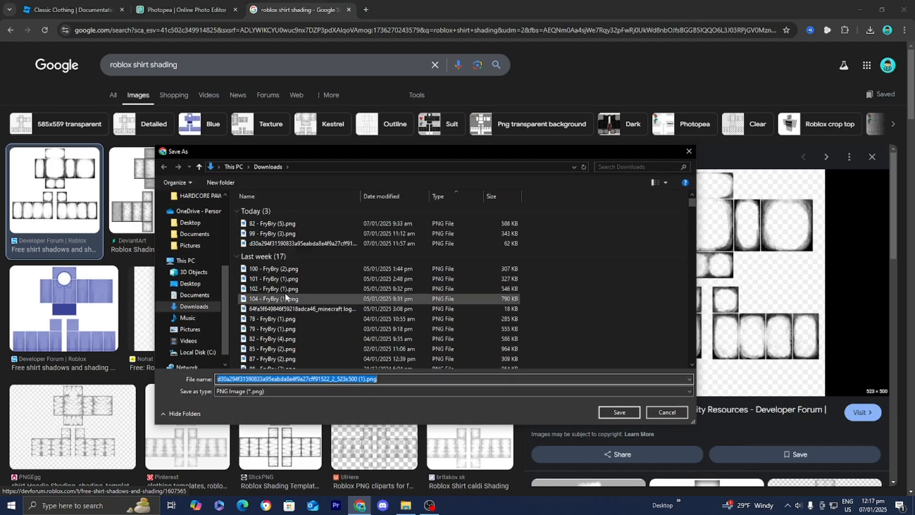
left_click(607, 414)
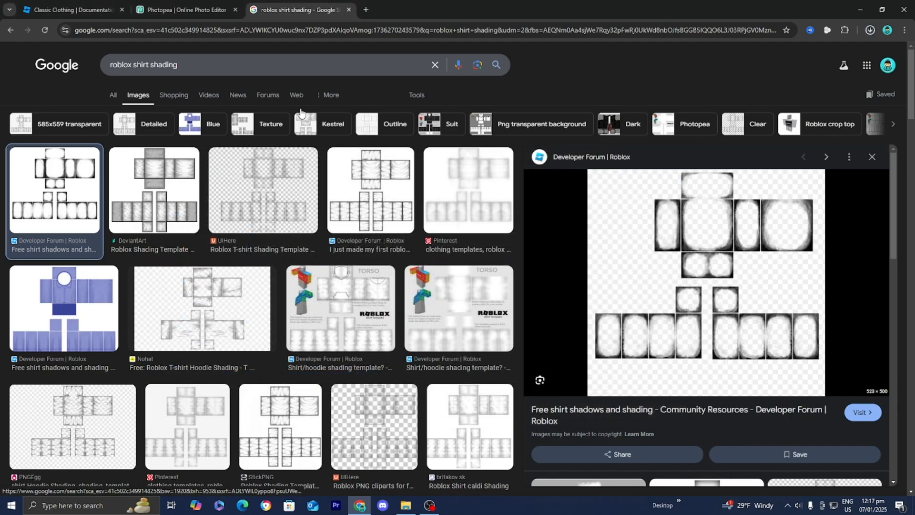
Place the downloaded shading template into the document and scale it to fit the template, about 111%
left_click(191, 7)
left_click(870, 31)
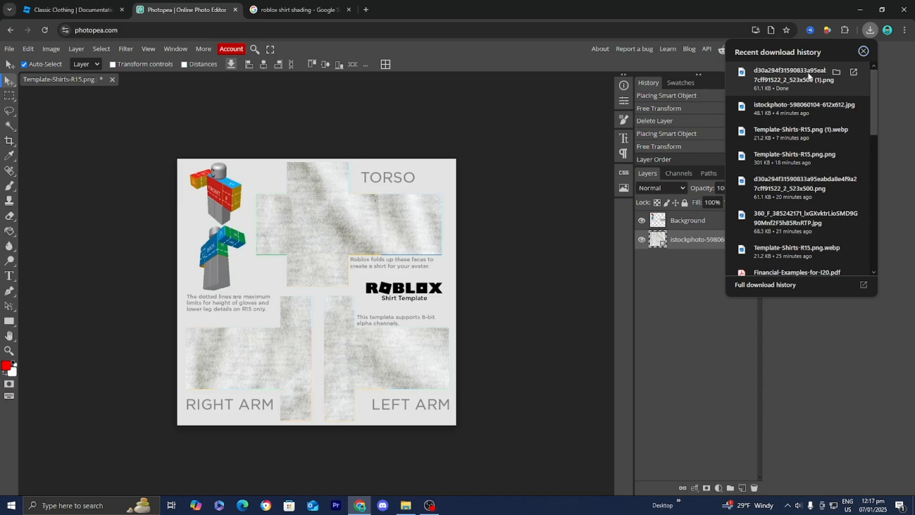
left_click(7, 49)
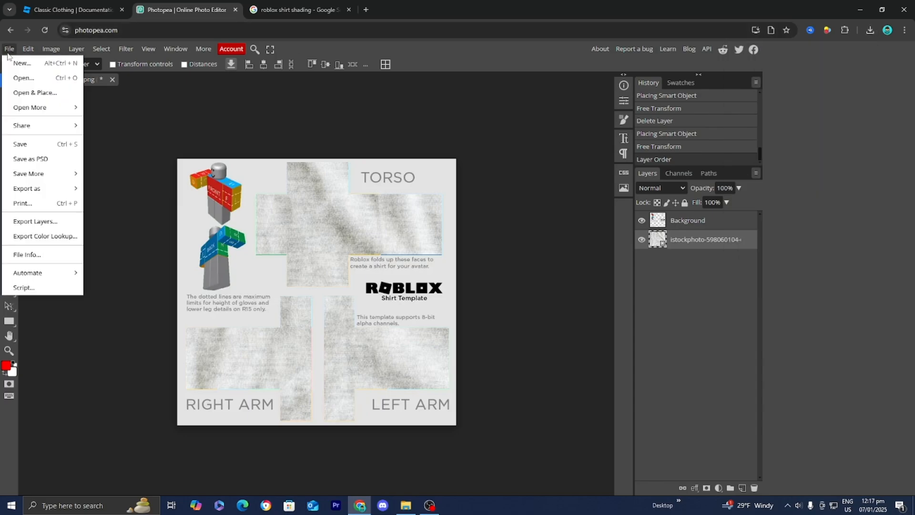
left_click(81, 90)
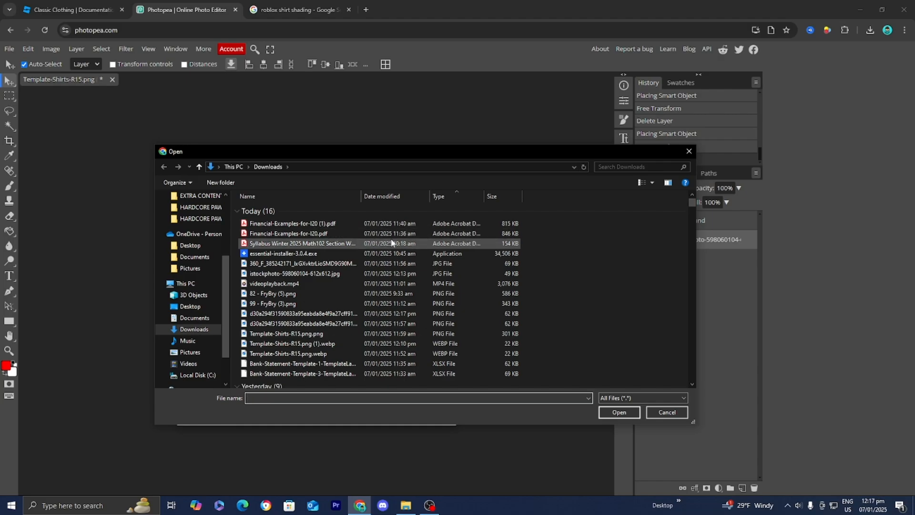
double_click(337, 313)
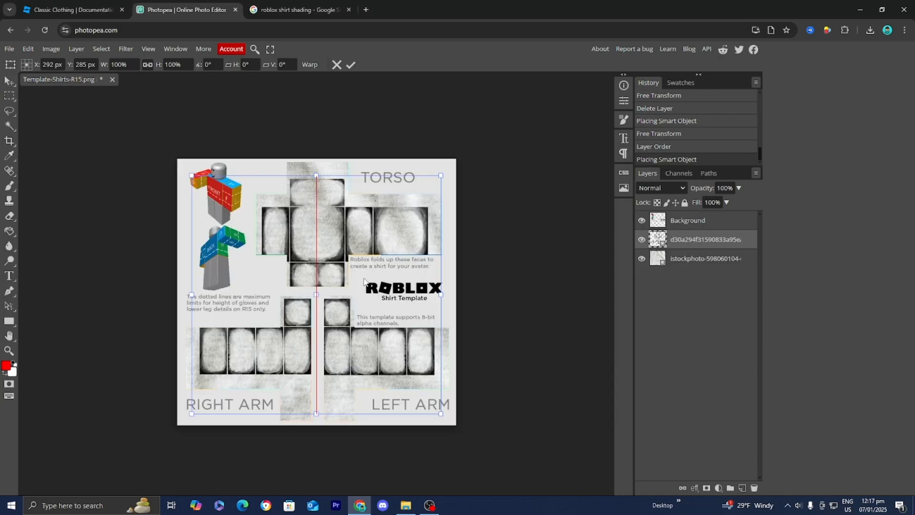
mouse_move(364, 282)
left_mouse_down()
mouse_move(399, 280)
mouse_move(340, 260)
mouse_move(350, 269)
left_mouse_up()
left_click_drag(365, 321, 367, 319)
left_click_drag(428, 397, 456, 422)
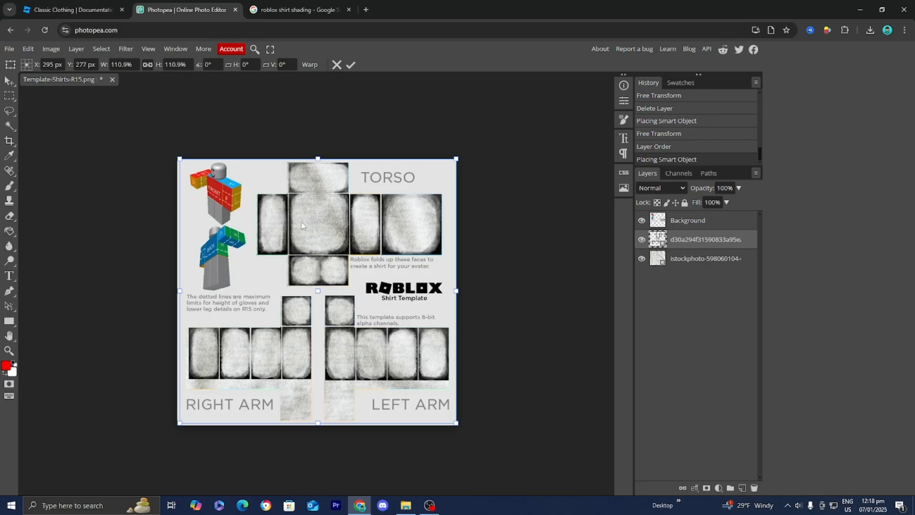
Set the shading layer's blending mode to Darker Color
left_click(666, 190)
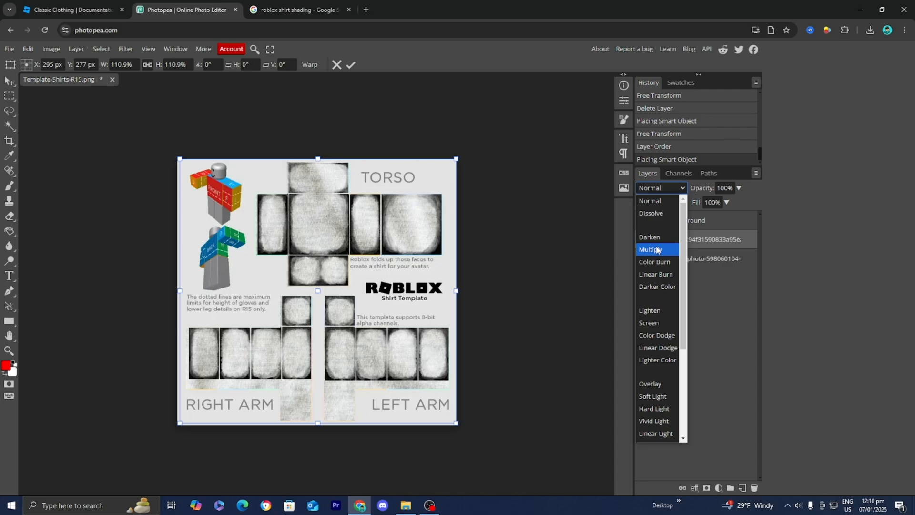
left_click(657, 249)
left_click(665, 188)
left_click(662, 287)
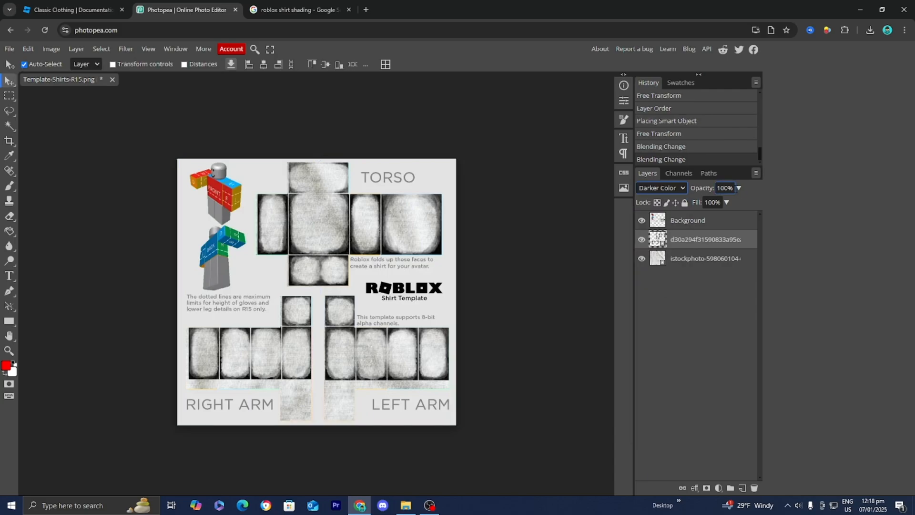
Lower the shading layer's opacity with its opacity slider
left_click(741, 187)
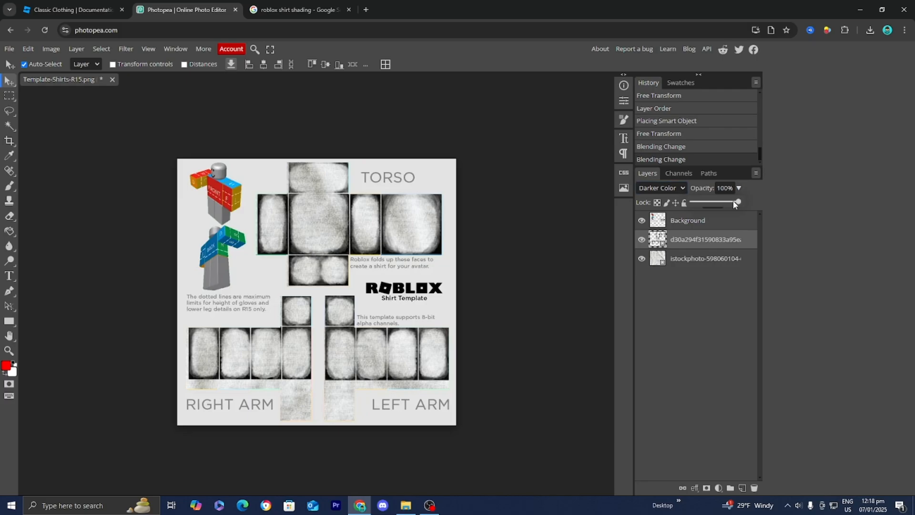
left_click_drag(741, 201, 712, 213)
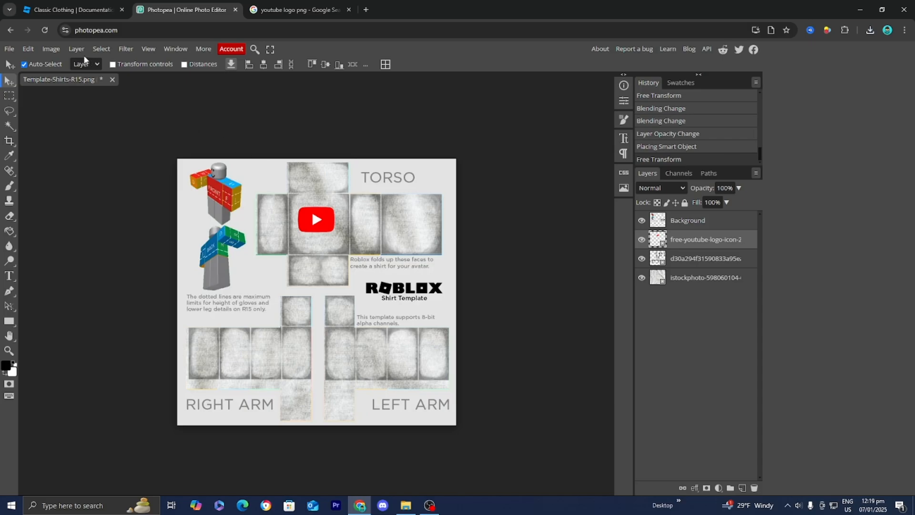
Export the document as a PNG named TEST-Shirts-R15
left_click(13, 50)
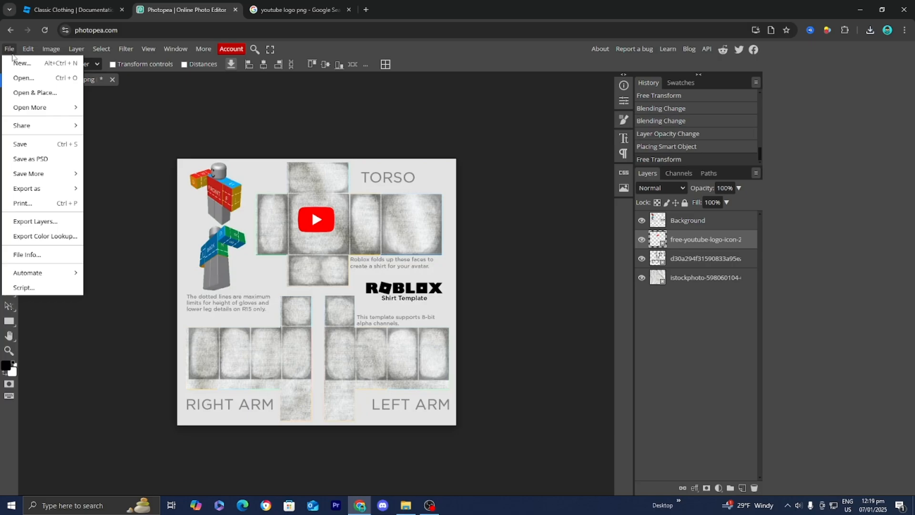
mouse_move(37, 188)
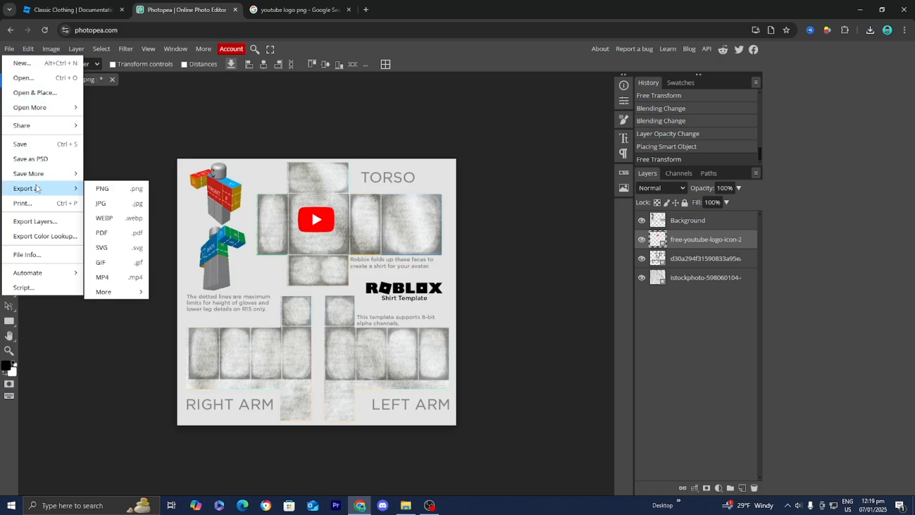
left_click(98, 191)
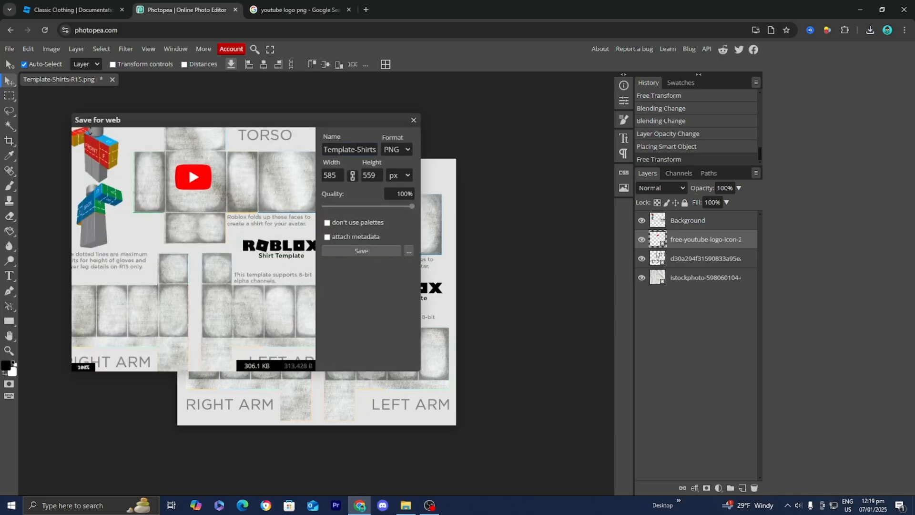
double_click(338, 149)
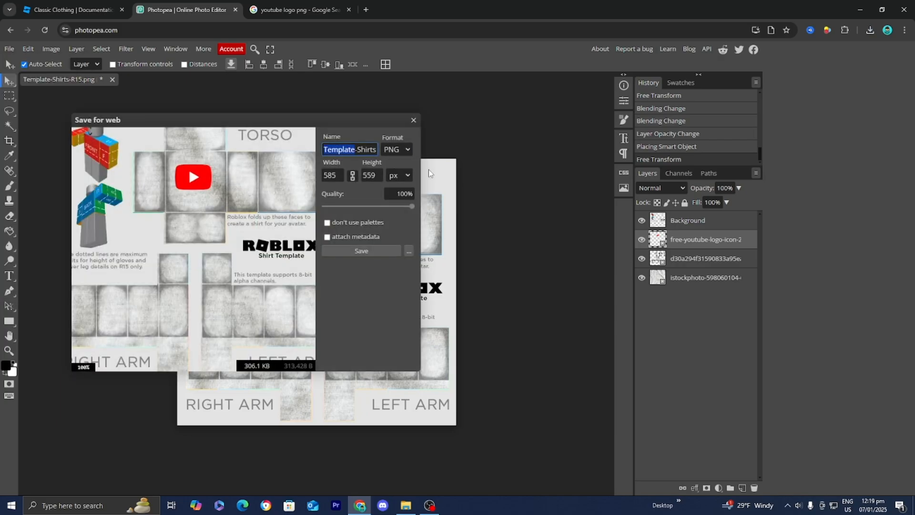
type("TEST")
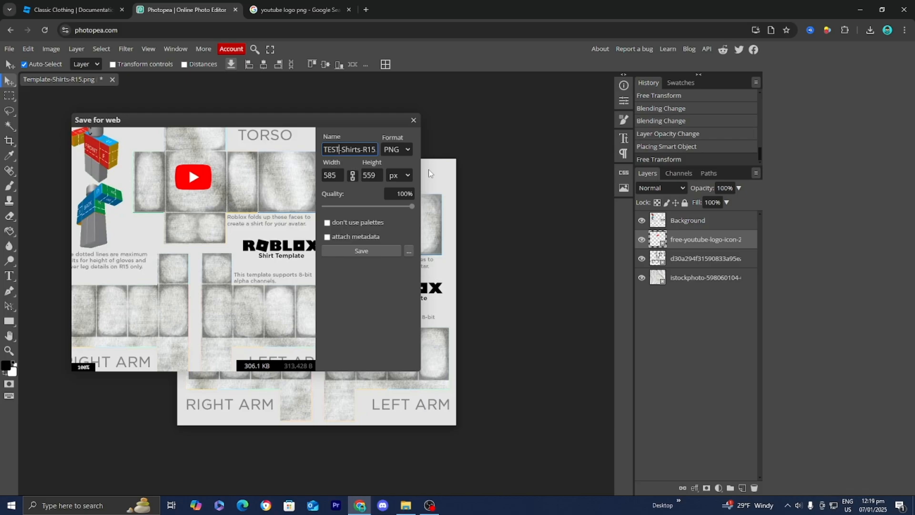
left_click(368, 254)
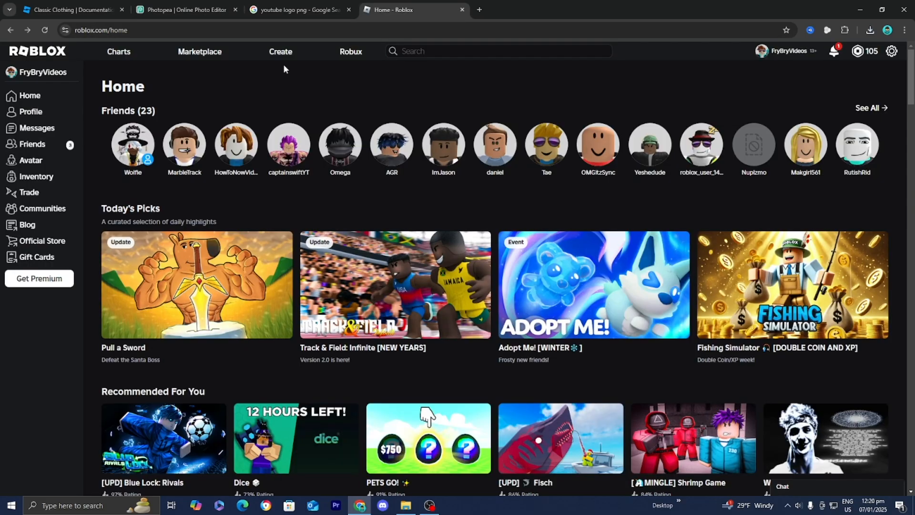
Switch to Roblox, open Creator Hub creations and filter avatar items to Classic Shirts
left_click(280, 53)
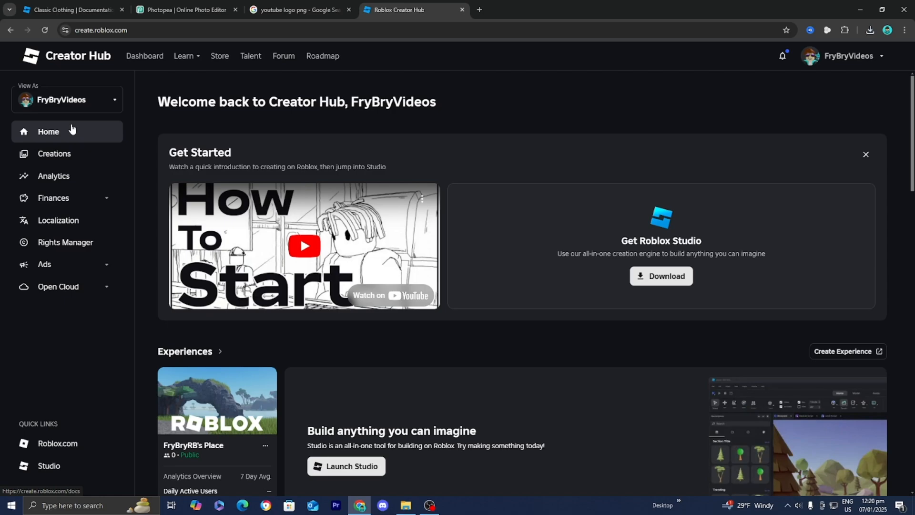
left_click(69, 154)
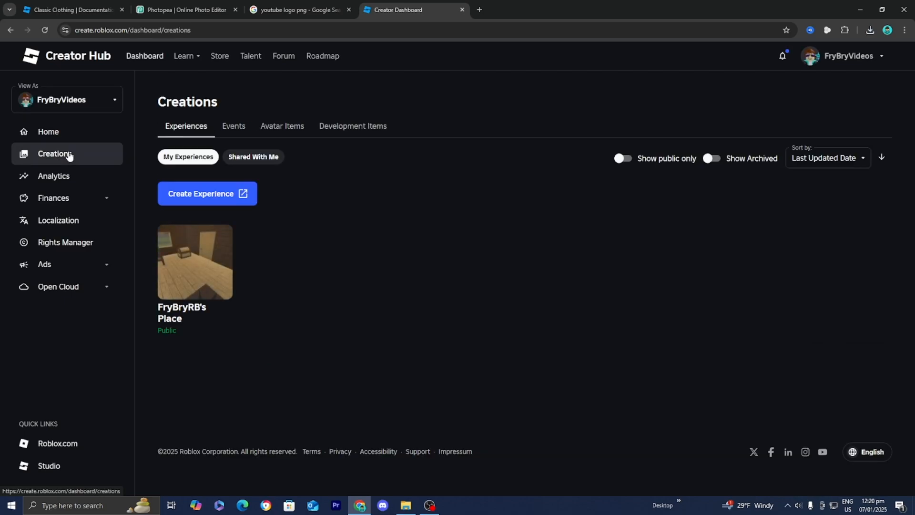
left_click(284, 128)
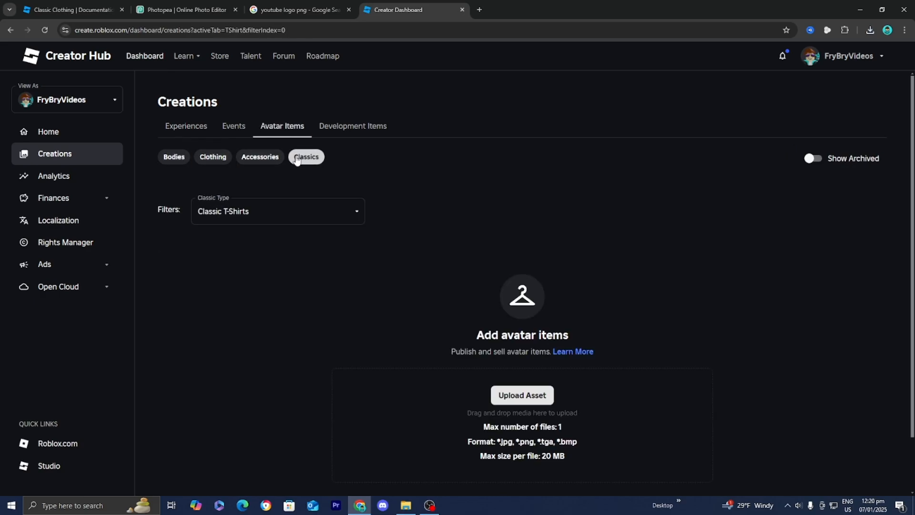
left_click(227, 219)
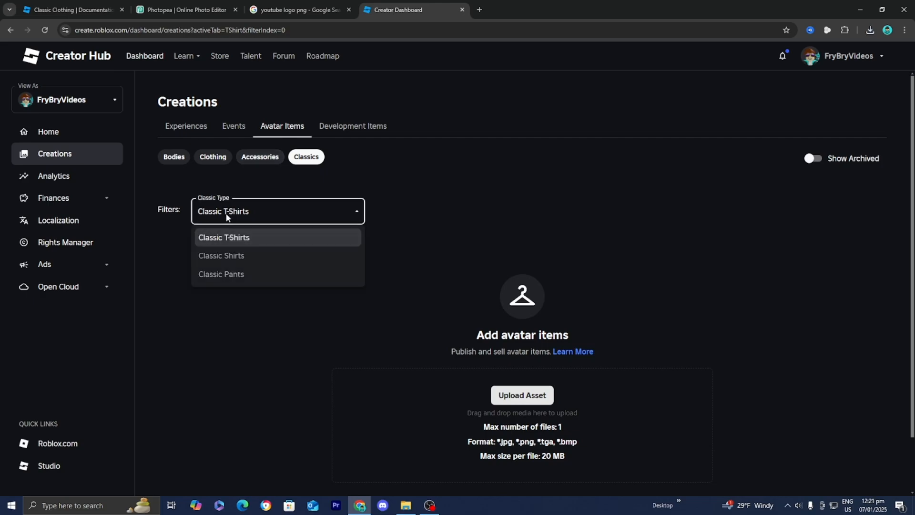
left_click(245, 256)
scroll(340, 253, "down", 2)
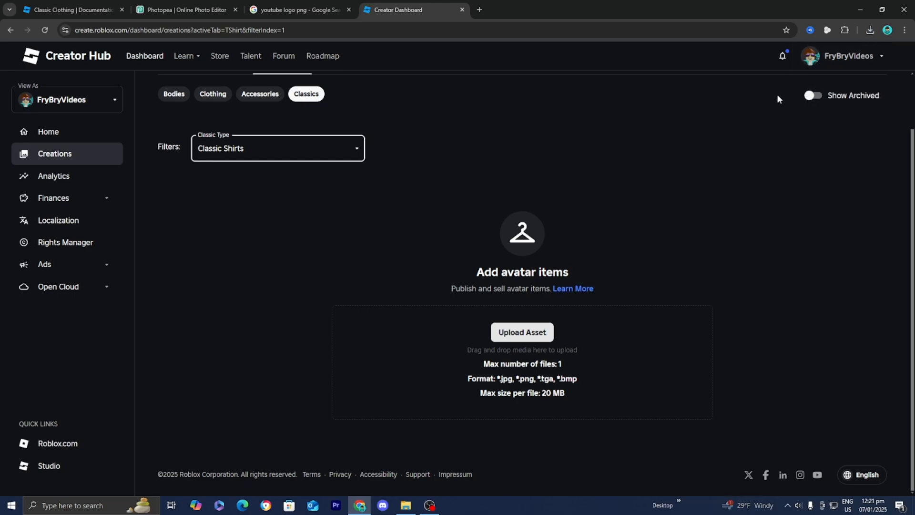
Add the exported TEST-Shirts-R15 image as a Shirt asset named TEST SHIRT with description yap yap yap yap yap
left_click(868, 35)
left_click_drag(791, 73, 513, 345)
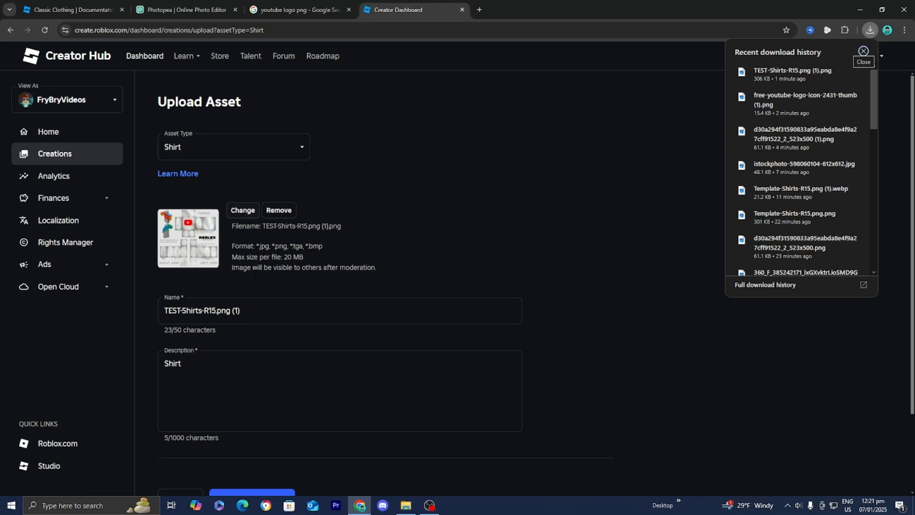
triple_click(223, 303)
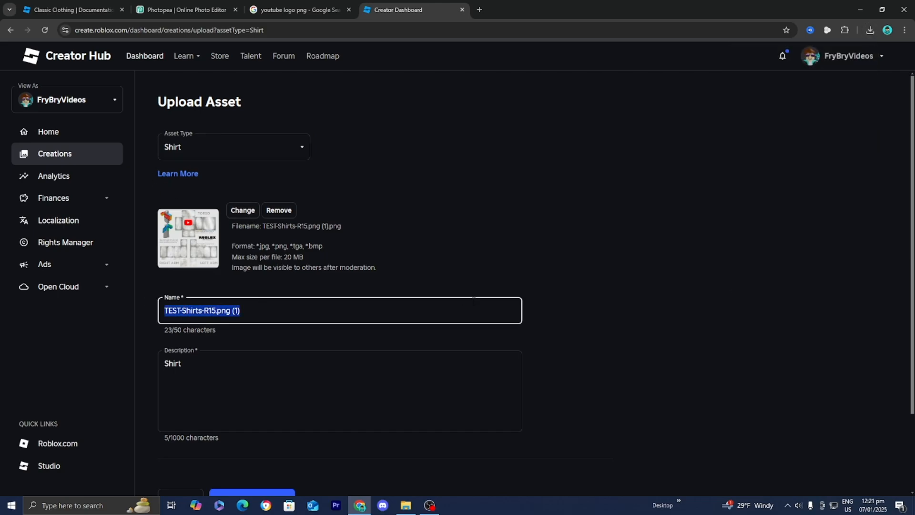
scroll(479, 305, "down", 2)
scroll(484, 307, "up", 2)
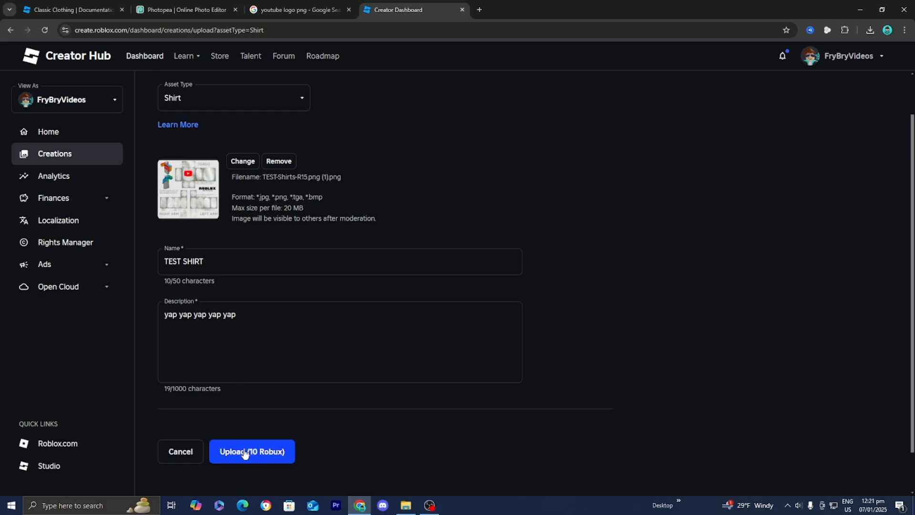
Upload the shirt asset, confirming the 10 Robux upload fee
left_click(245, 453)
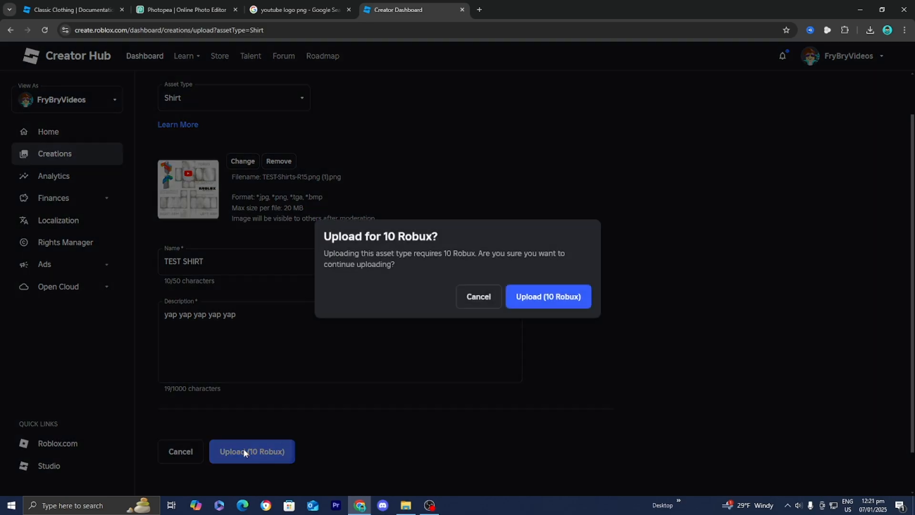
left_click(565, 300)
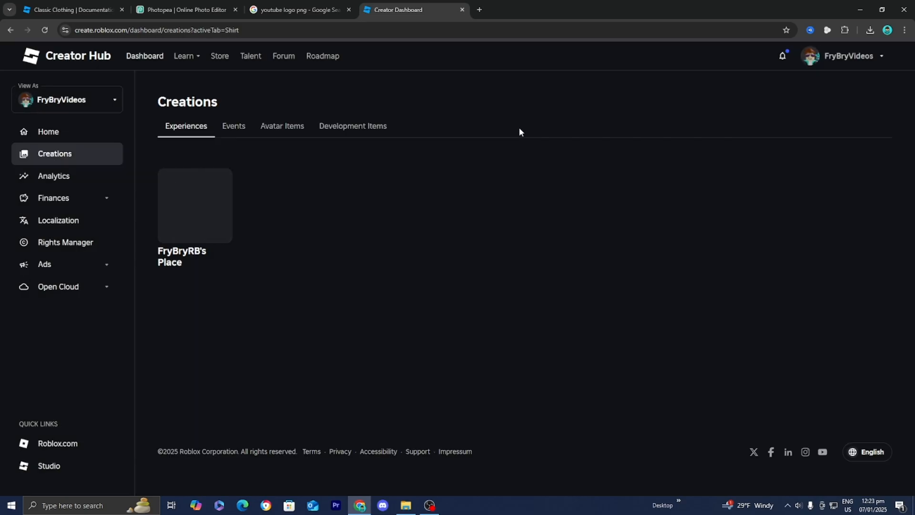
Return to avatar items and filter to Classic Shirts to locate the uploaded shirt
left_click(278, 129)
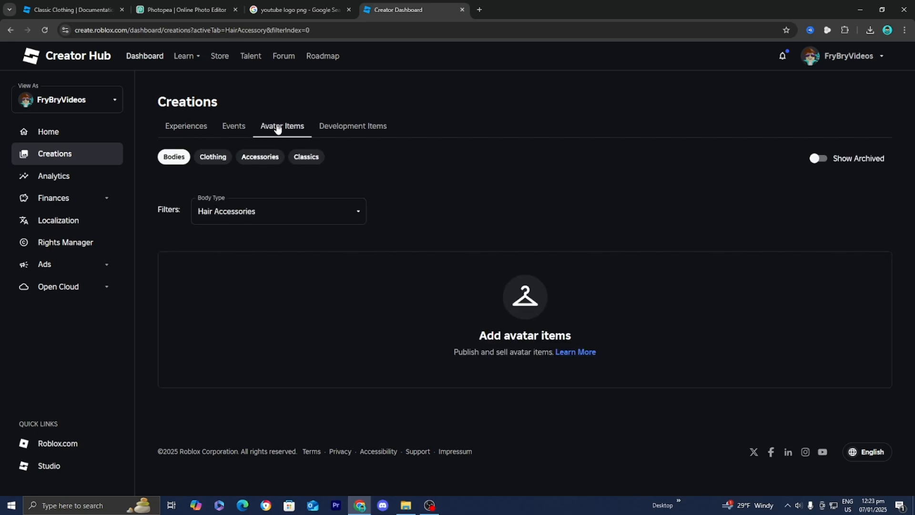
left_click(307, 158)
left_click(257, 218)
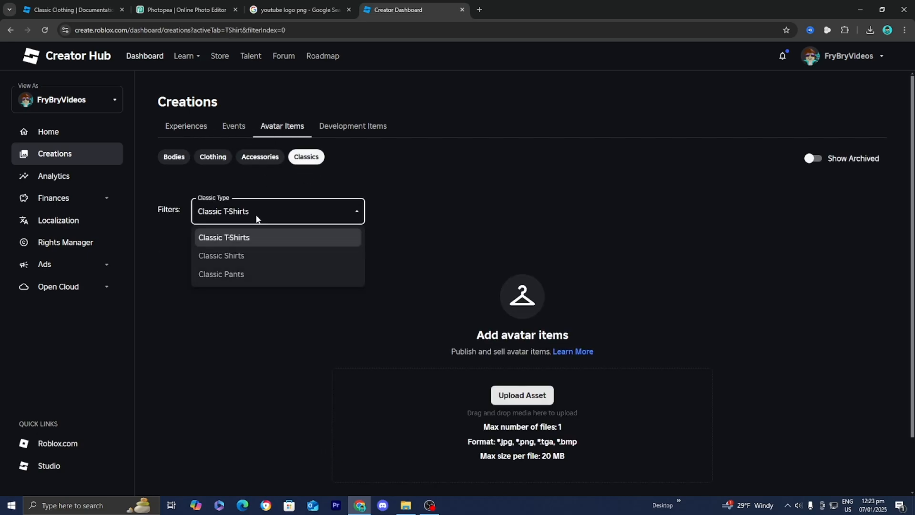
left_click(247, 255)
scroll(279, 257, "down", 2)
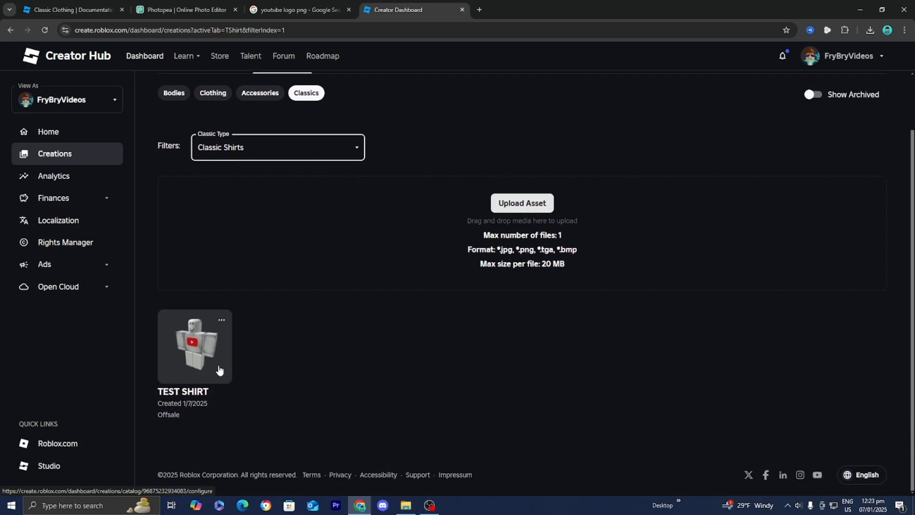
scroll(368, 264, "up", 2)
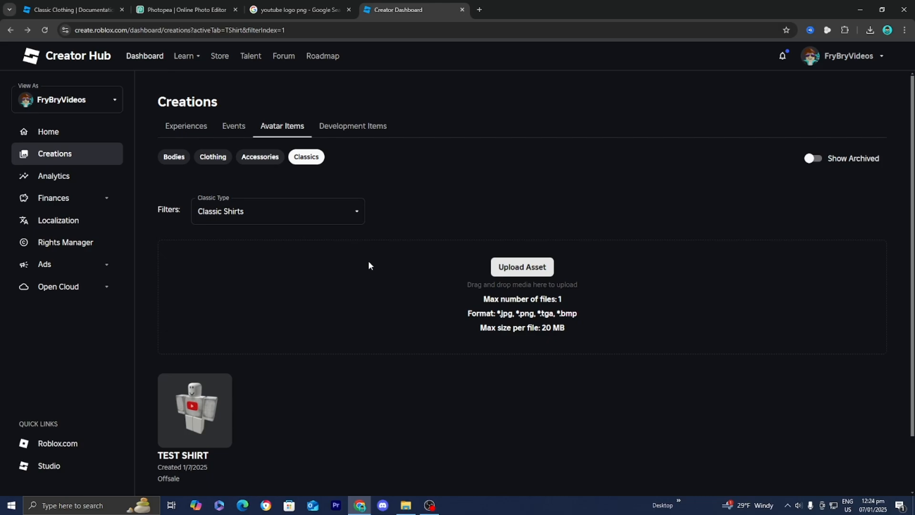
Put TEST SHIRT on sale for 69 Robux and publish the item
left_click(199, 414)
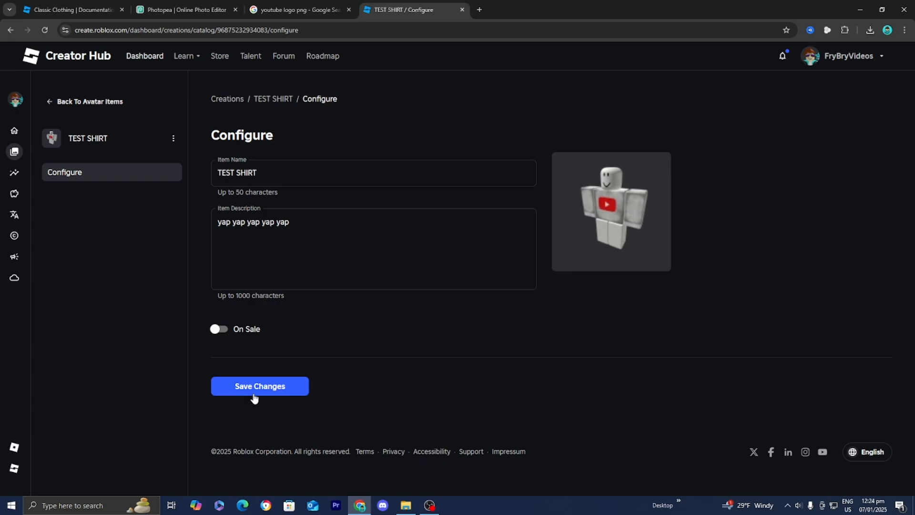
left_click(220, 329)
scroll(283, 336, "down", 2)
left_click(284, 302)
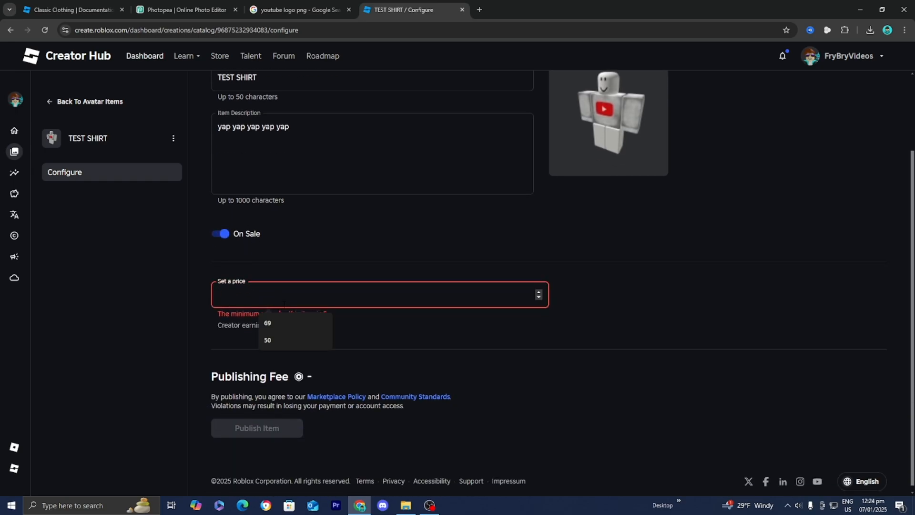
left_click(280, 323)
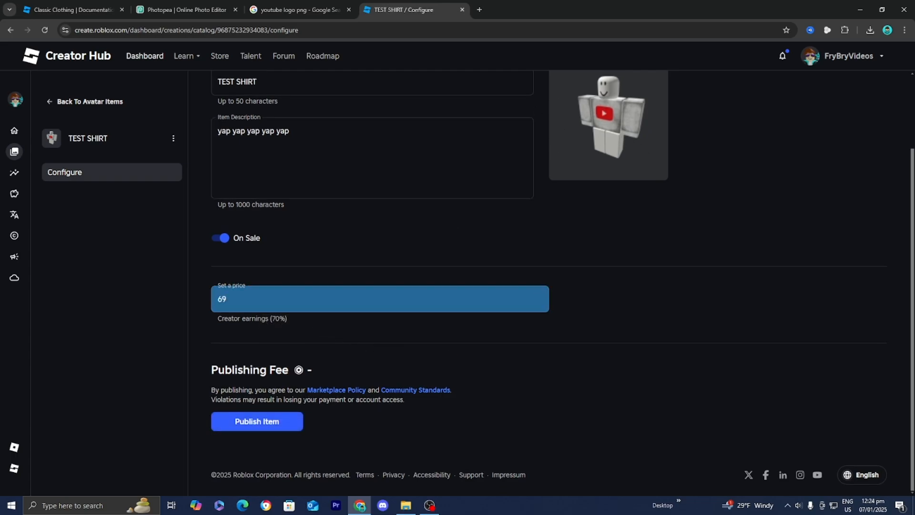
left_click(285, 420)
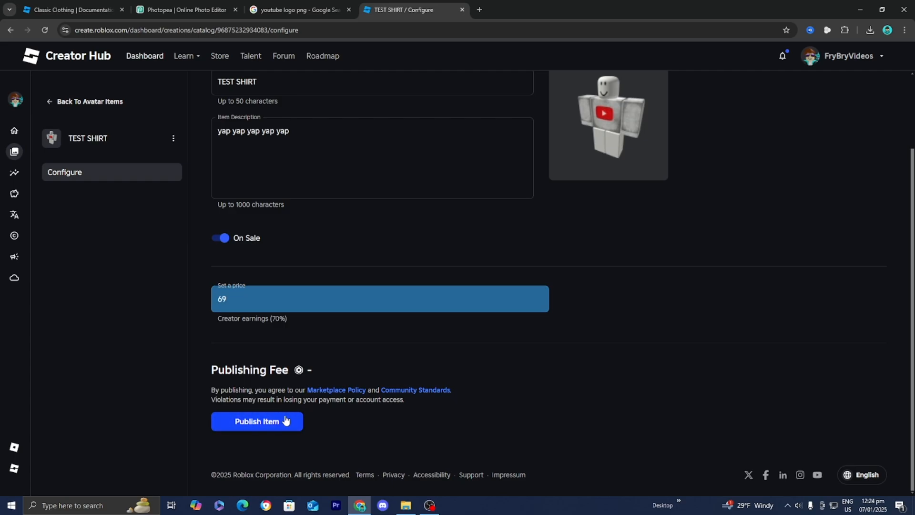
Open the avatar editor on Roblox and equip TEST SHIRT
mouse_move(213, 215)
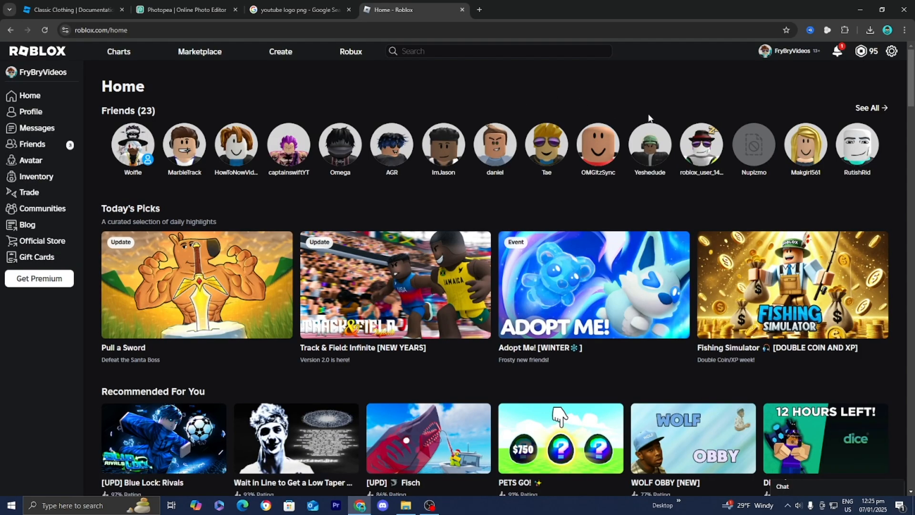
left_click(41, 164)
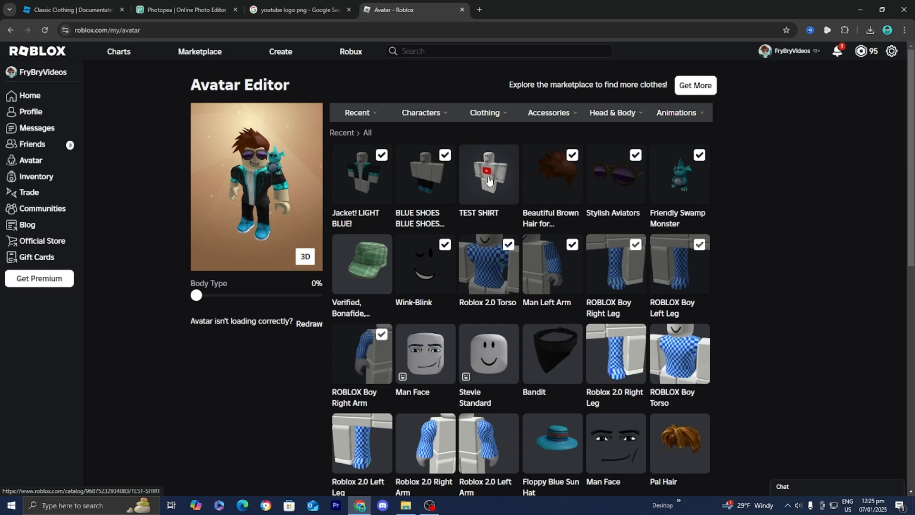
left_click(492, 185)
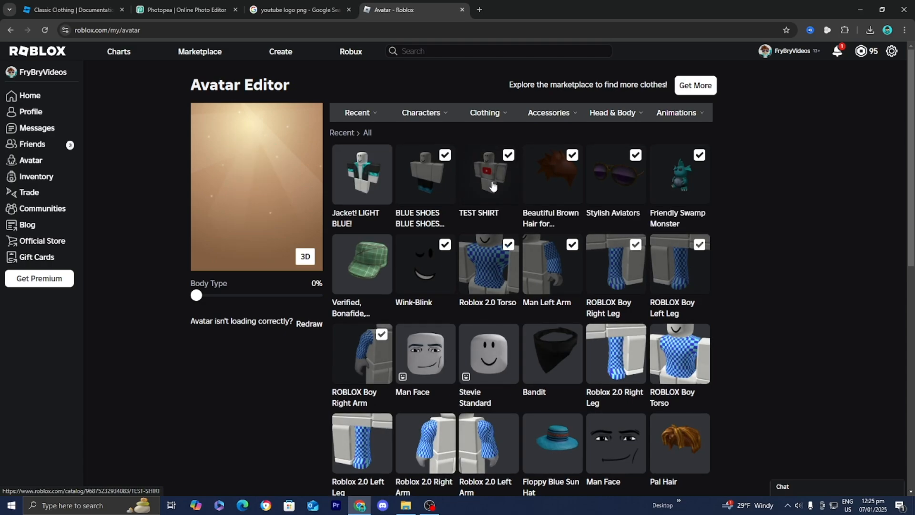